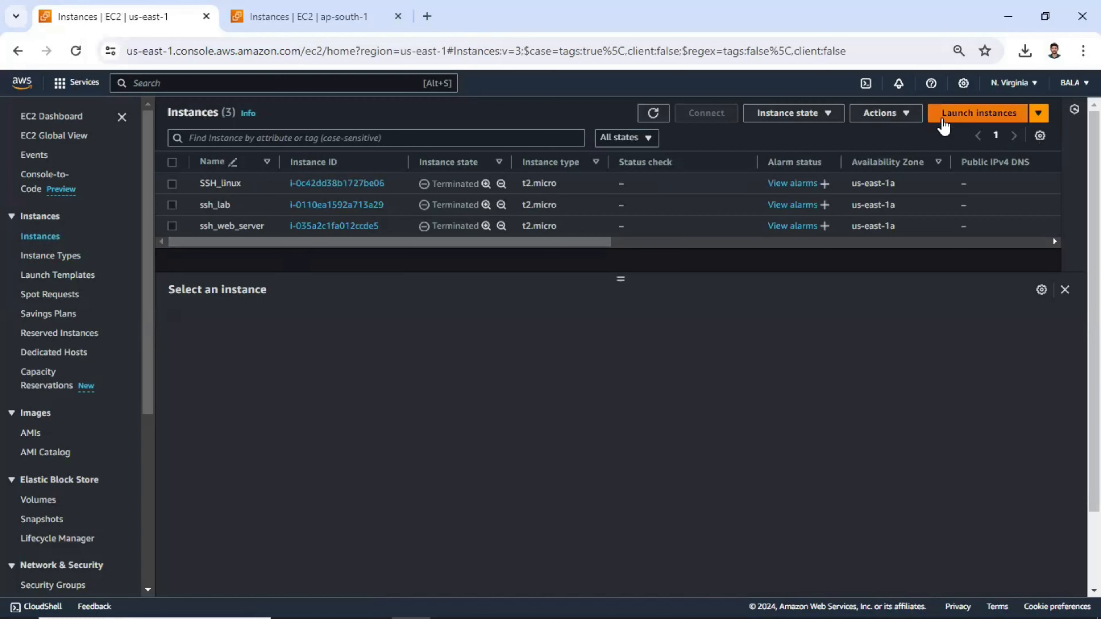
Step: Start a new EC2 instance launch, name it Windows and choose the Microsoft Windows Server 2022 Base image
{"action": "left_click", "coordinate": [946, 127]}
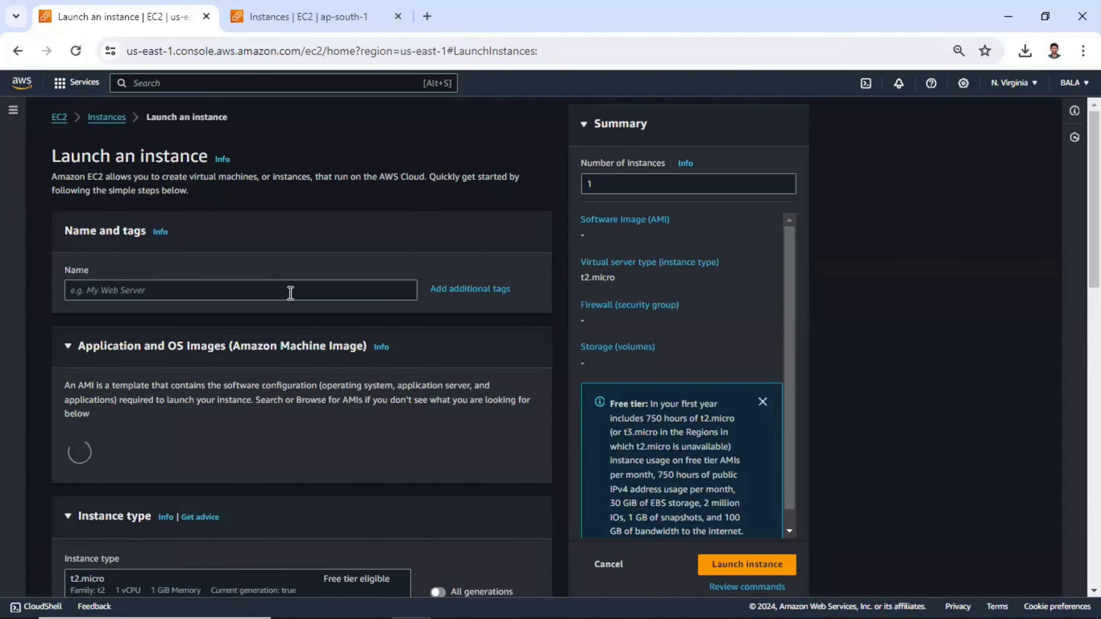
{"action": "left_click", "coordinate": [291, 293]}
{"action": "type", "text": "Win"}
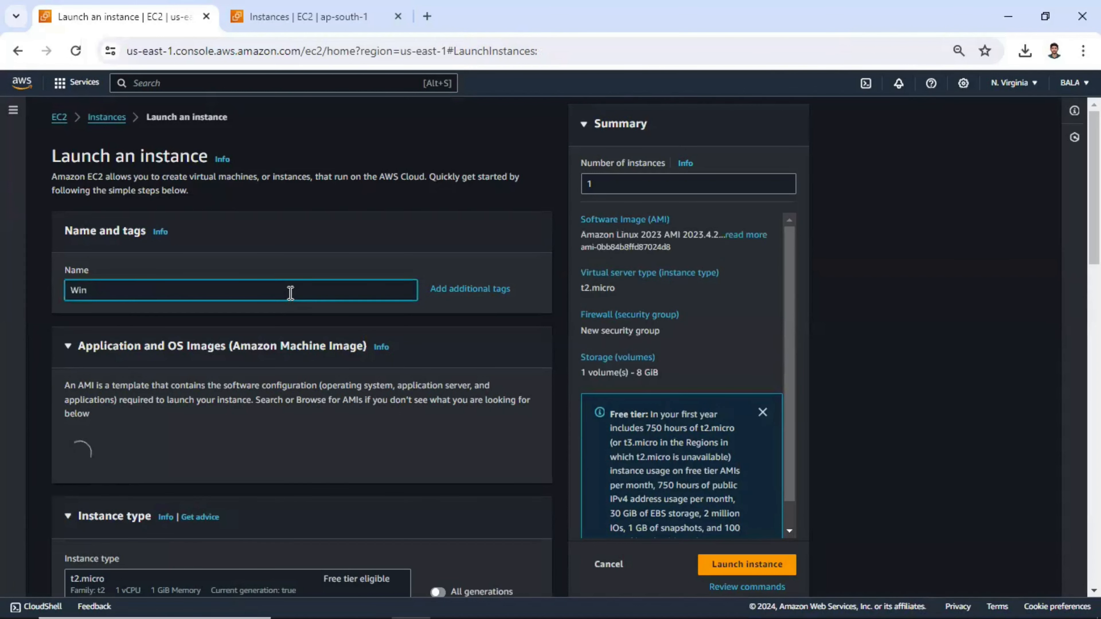
{"action": "type", "text": "dows"}
{"action": "scroll", "coordinate": [276, 344], "scroll_direction": "down", "scroll_amount": 3}
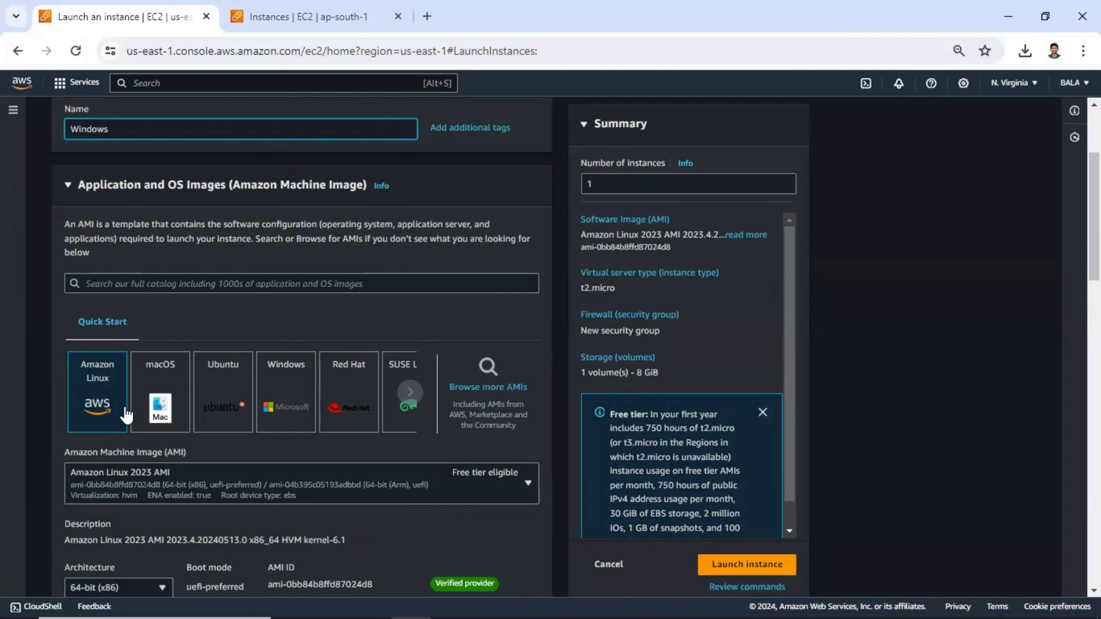
{"action": "left_click", "coordinate": [280, 403]}
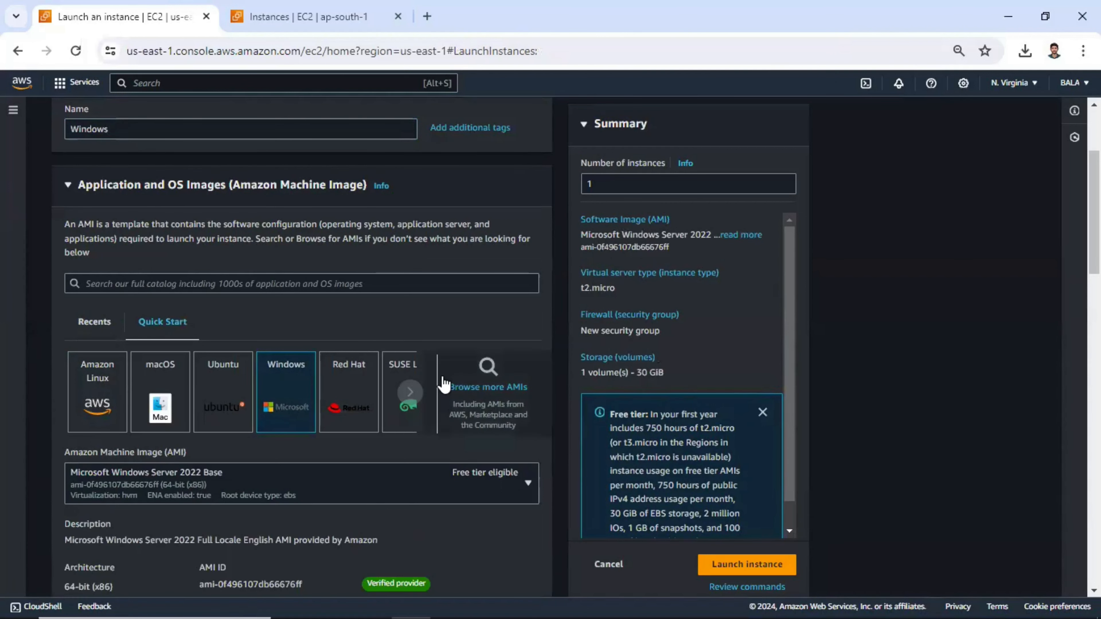
Step: Create an RSA key pair named windowskey in .pem format for the instance and check the downloaded file
{"action": "scroll", "coordinate": [443, 384], "scroll_direction": "down", "scroll_amount": 6}
{"action": "scroll", "coordinate": [139, 349], "scroll_direction": "down", "scroll_amount": 2}
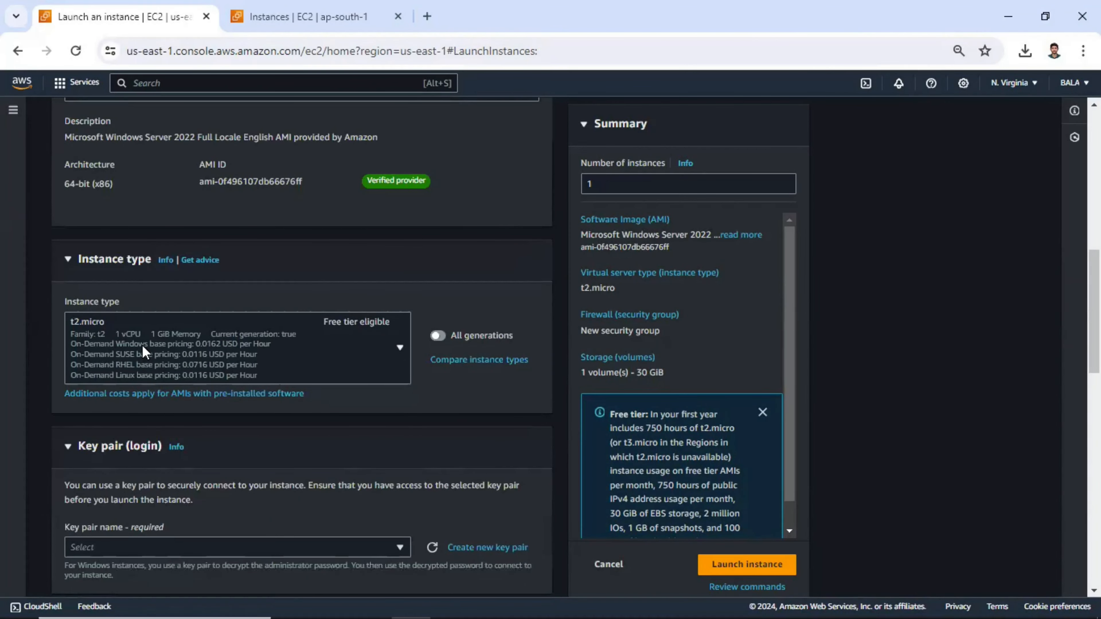
{"action": "scroll", "coordinate": [142, 345], "scroll_direction": "down", "scroll_amount": 3}
{"action": "scroll", "coordinate": [533, 323], "scroll_direction": "down", "scroll_amount": 2}
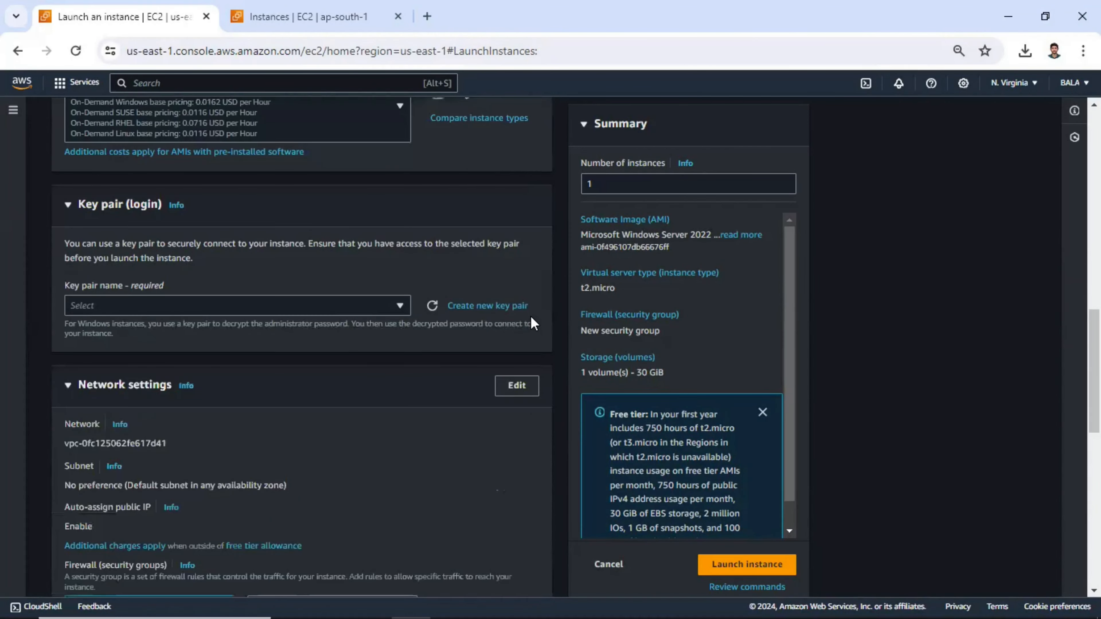
{"action": "left_click", "coordinate": [499, 306]}
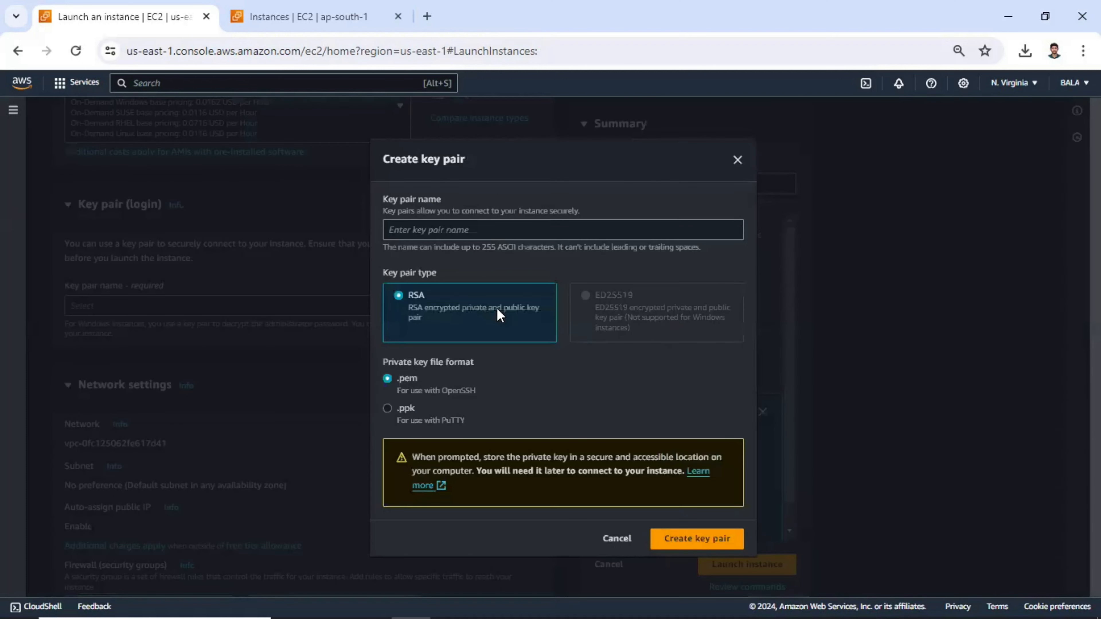
{"action": "left_click", "coordinate": [475, 228]}
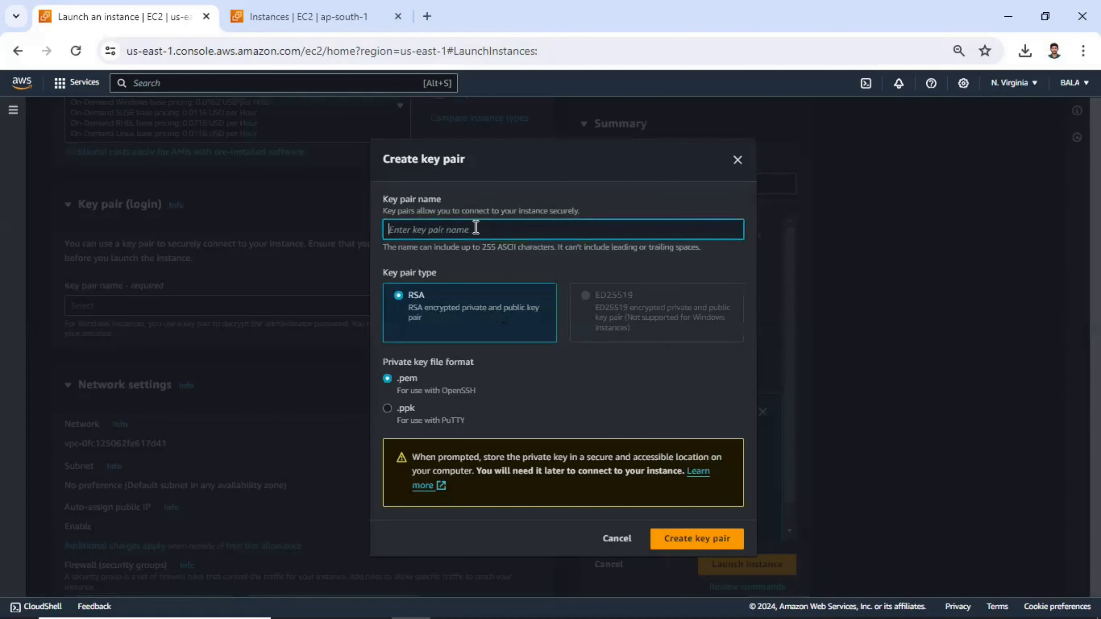
{"action": "type", "text": "windowskey"}
{"action": "double_click", "coordinate": [404, 378]}
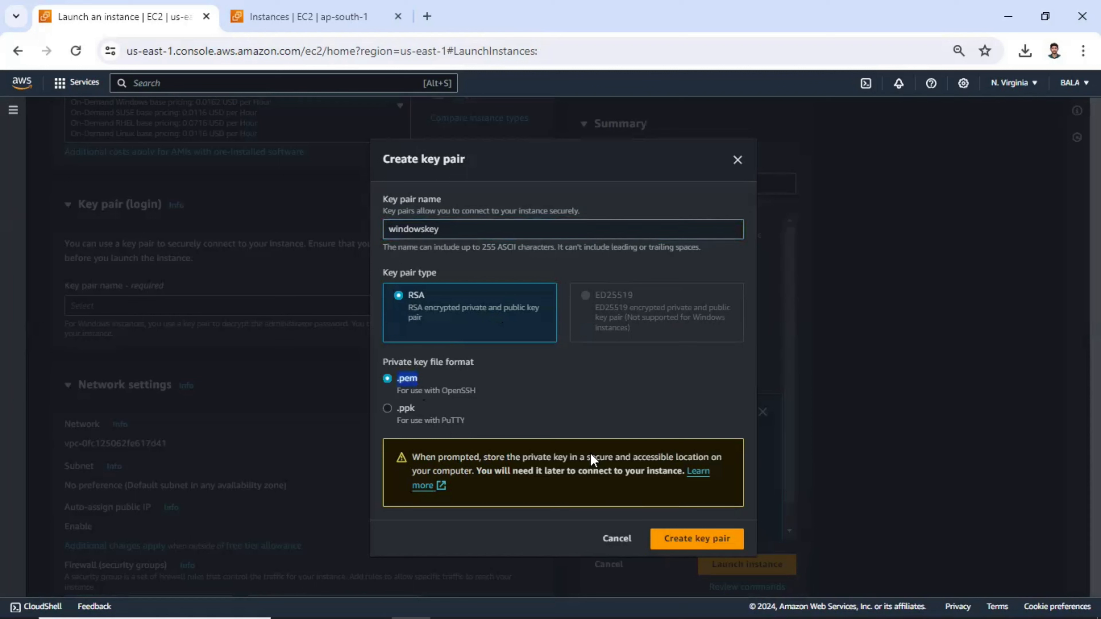
{"action": "left_click", "coordinate": [686, 545]}
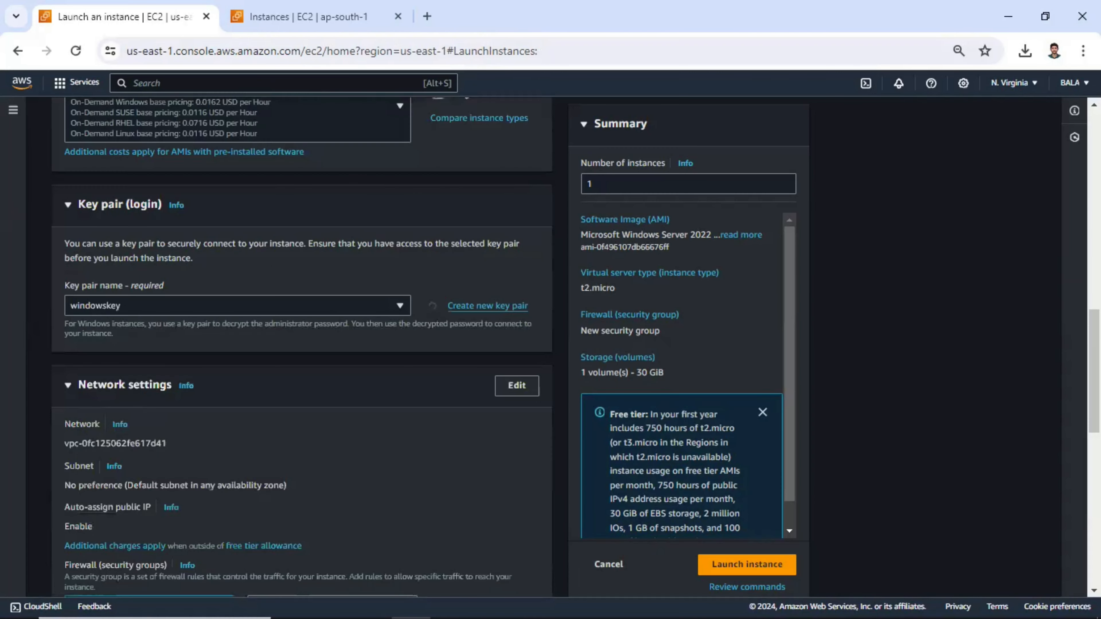
{"action": "left_click", "coordinate": [1025, 51]}
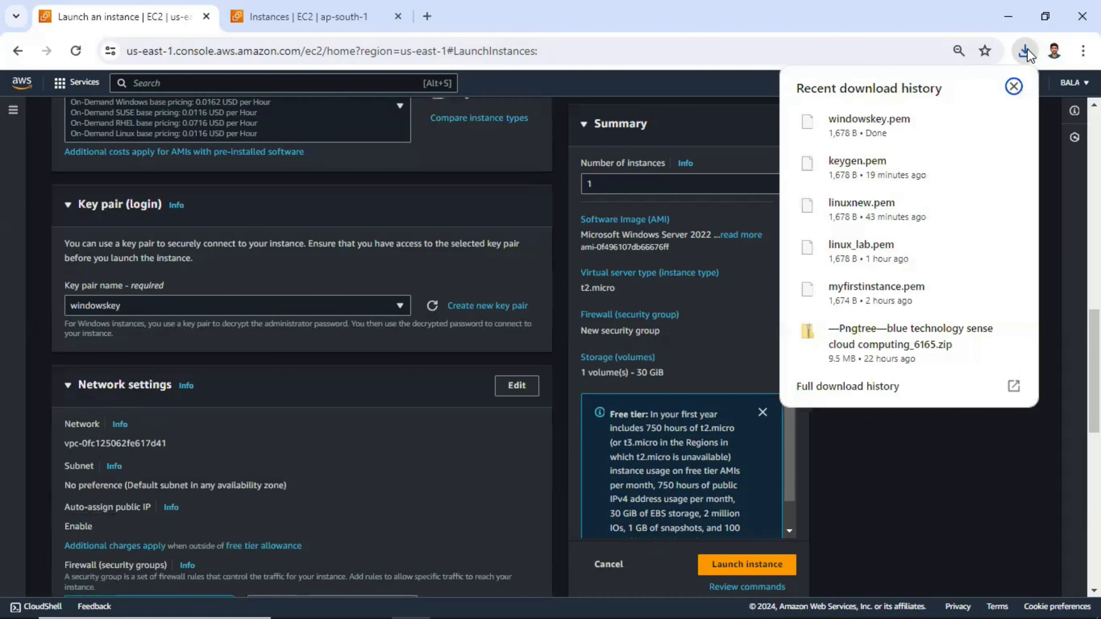
Step: Assign the existing security group sg_ssh_http_lab to the instance in the network settings
{"action": "scroll", "coordinate": [271, 445], "scroll_direction": "down", "scroll_amount": 3}
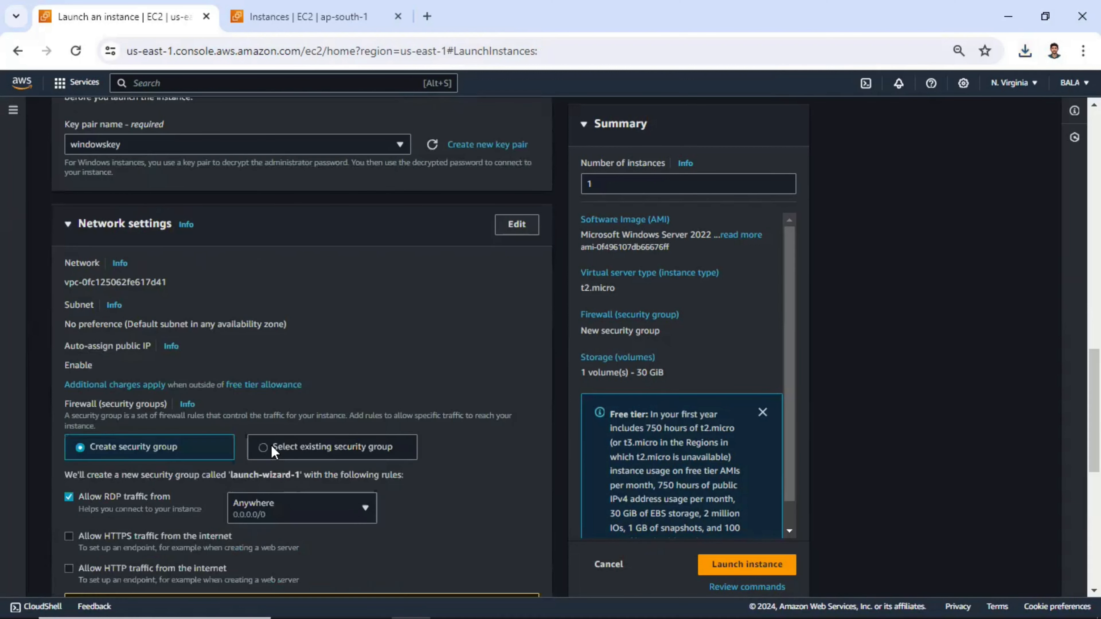
{"action": "left_click", "coordinate": [271, 448]}
{"action": "scroll", "coordinate": [256, 386], "scroll_direction": "down", "scroll_amount": 3}
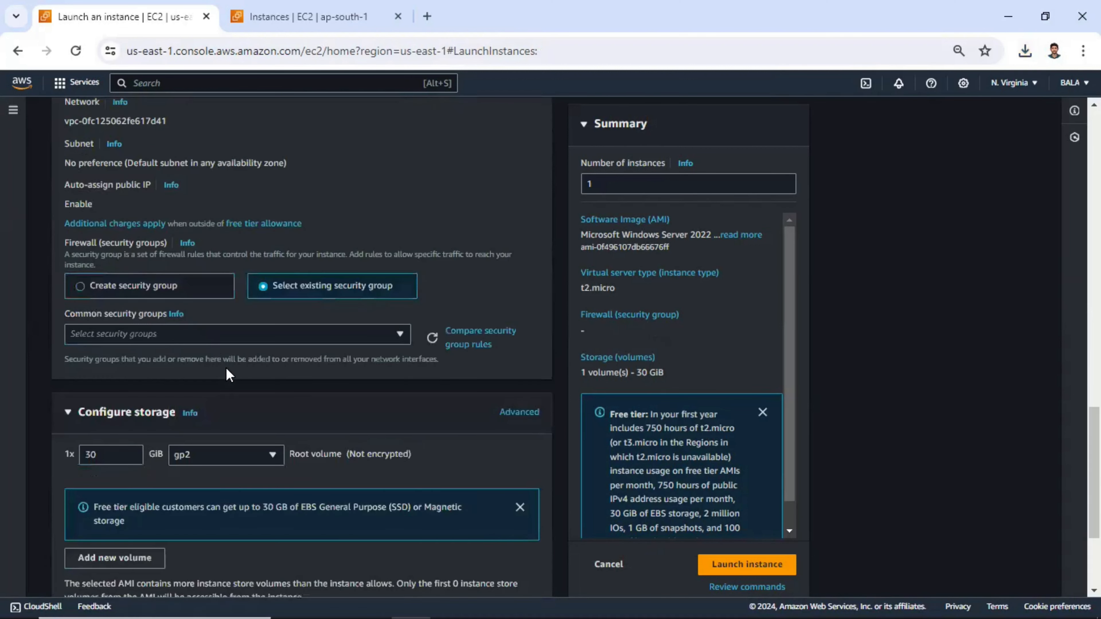
{"action": "left_click", "coordinate": [214, 338]}
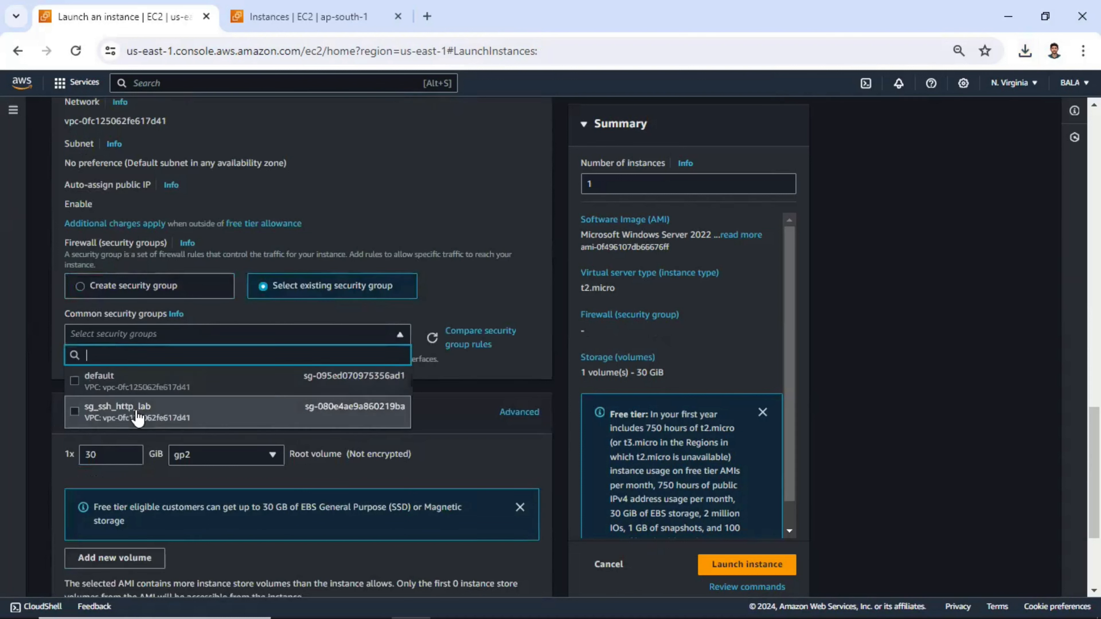
{"action": "left_click", "coordinate": [118, 418]}
Step: Launch the configured Windows instance with its 30 GiB gp2 root volume and return to the instances list
{"action": "scroll", "coordinate": [373, 390], "scroll_direction": "down", "scroll_amount": 3}
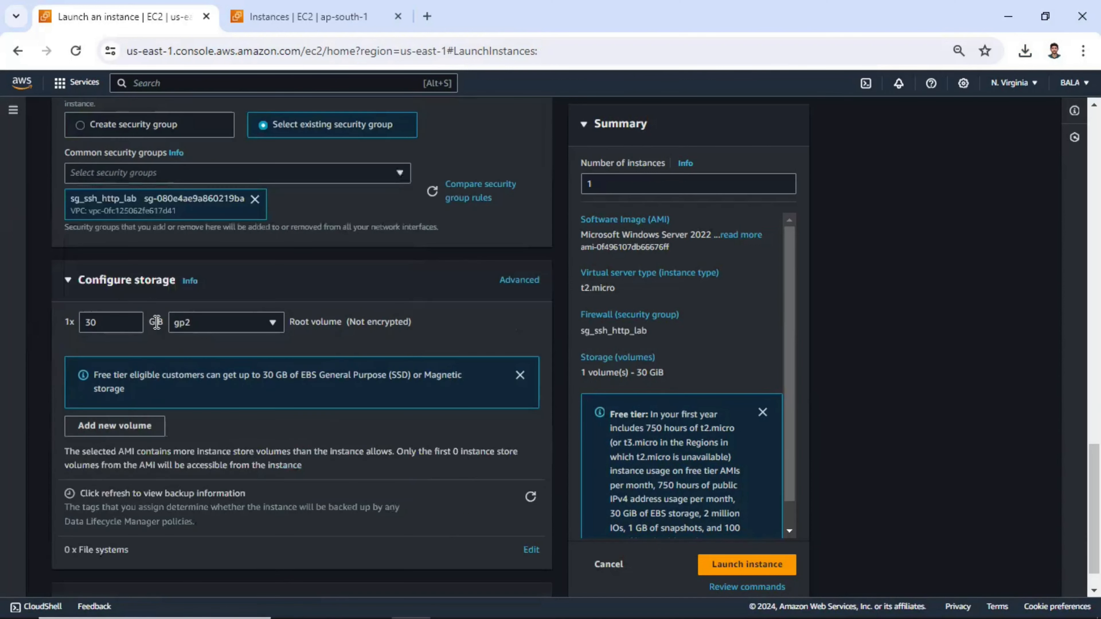
{"action": "scroll", "coordinate": [559, 399], "scroll_direction": "down", "scroll_amount": 1}
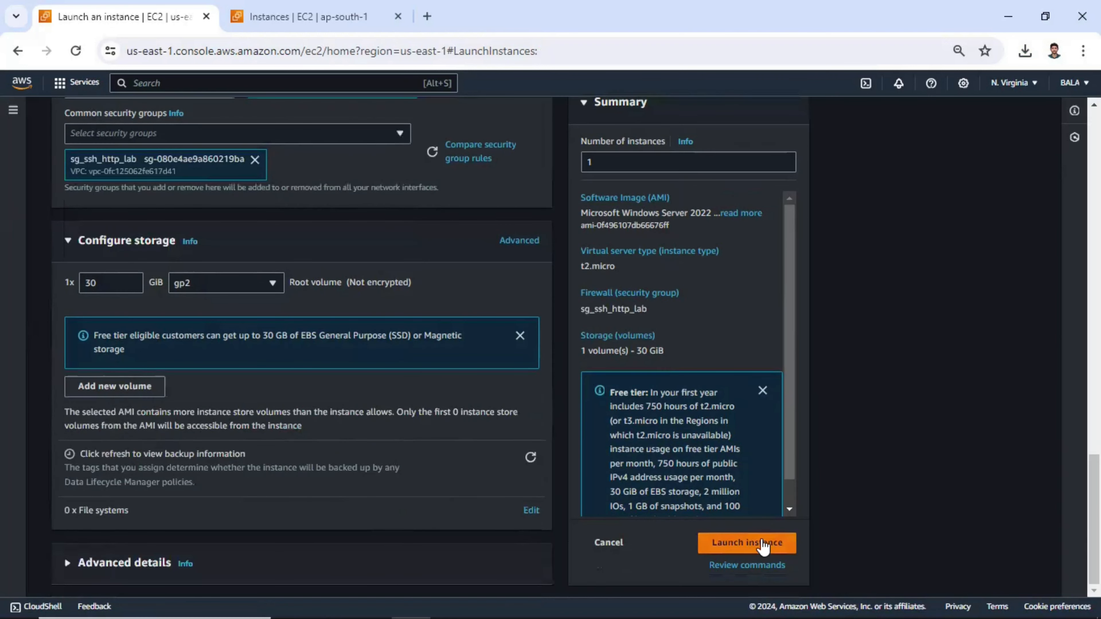
{"action": "left_click", "coordinate": [759, 544]}
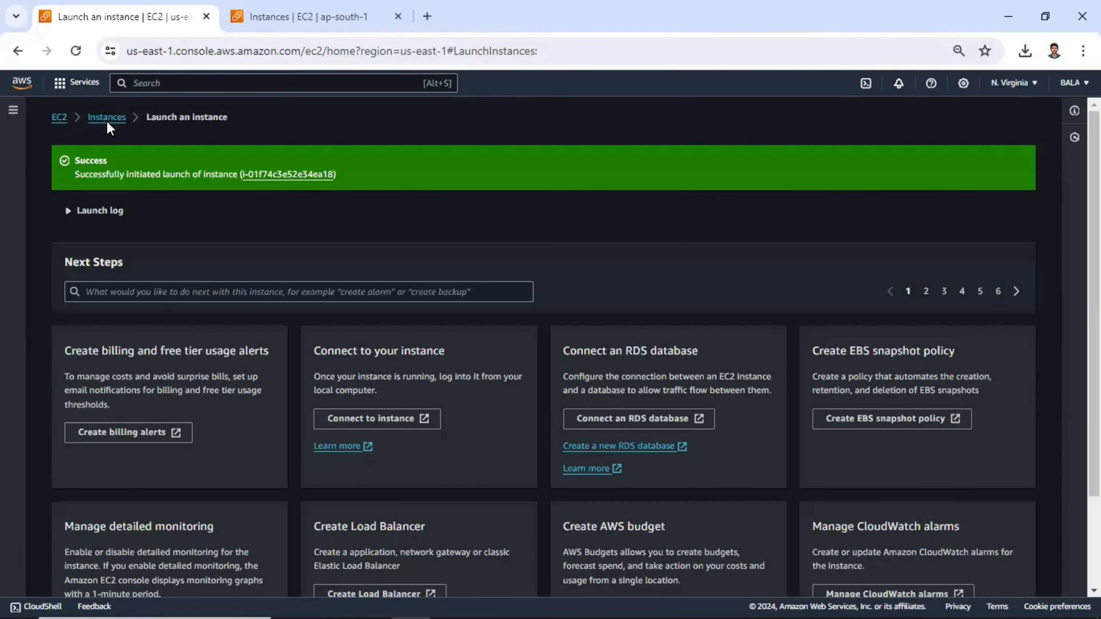
{"action": "left_click", "coordinate": [106, 117]}
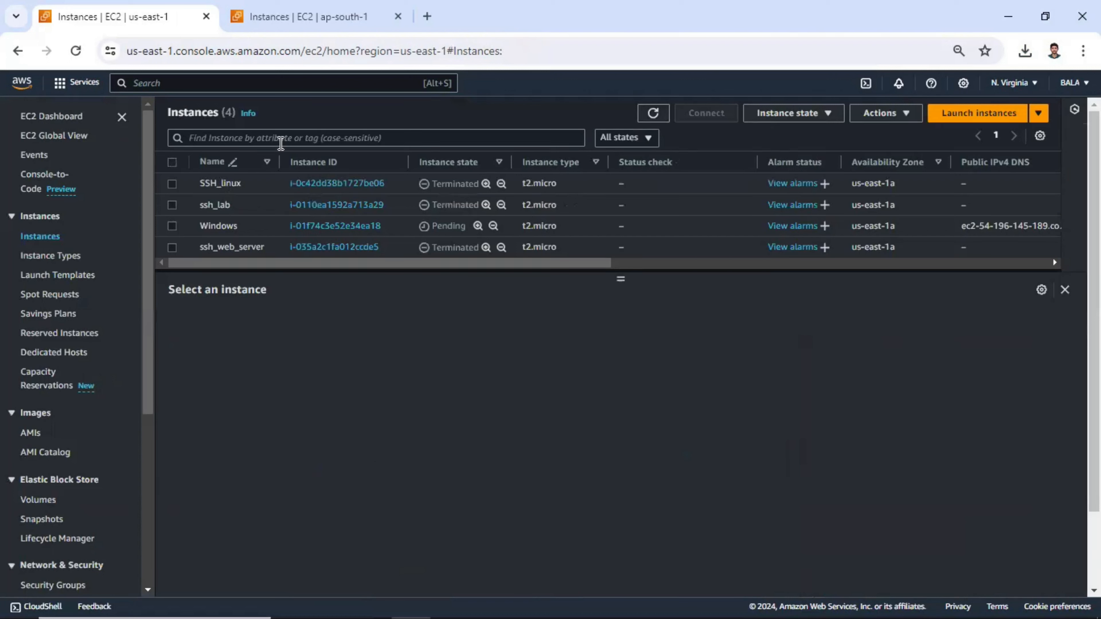
Step: Try filtering the instances list by "running" and clear the filter
{"action": "left_click", "coordinate": [279, 139]}
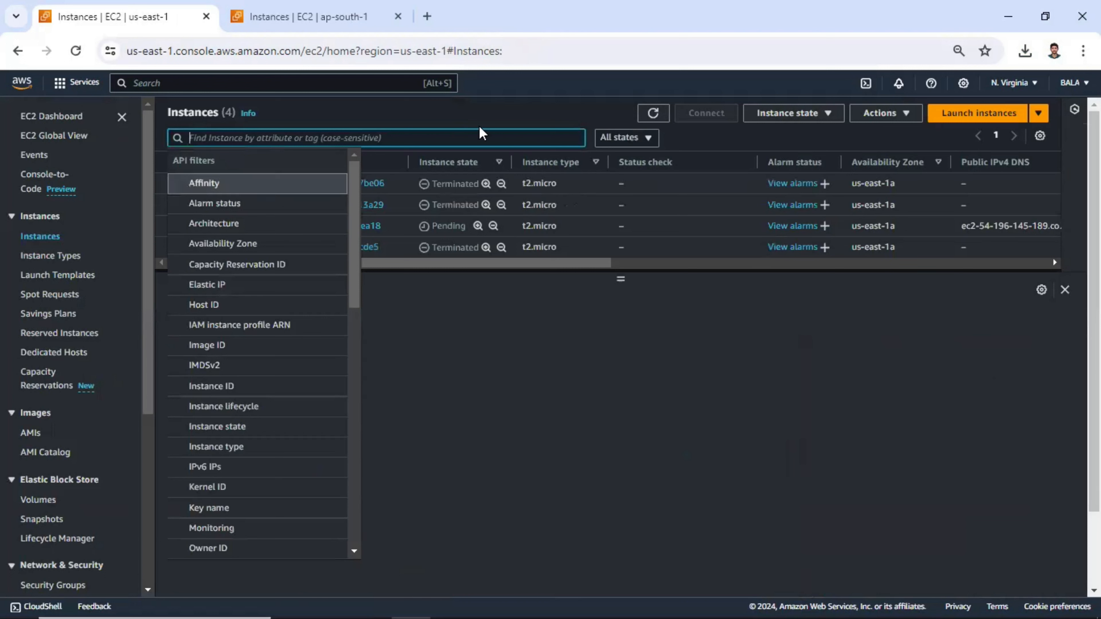
{"action": "left_click", "coordinate": [507, 115]}
{"action": "left_click", "coordinate": [286, 138]}
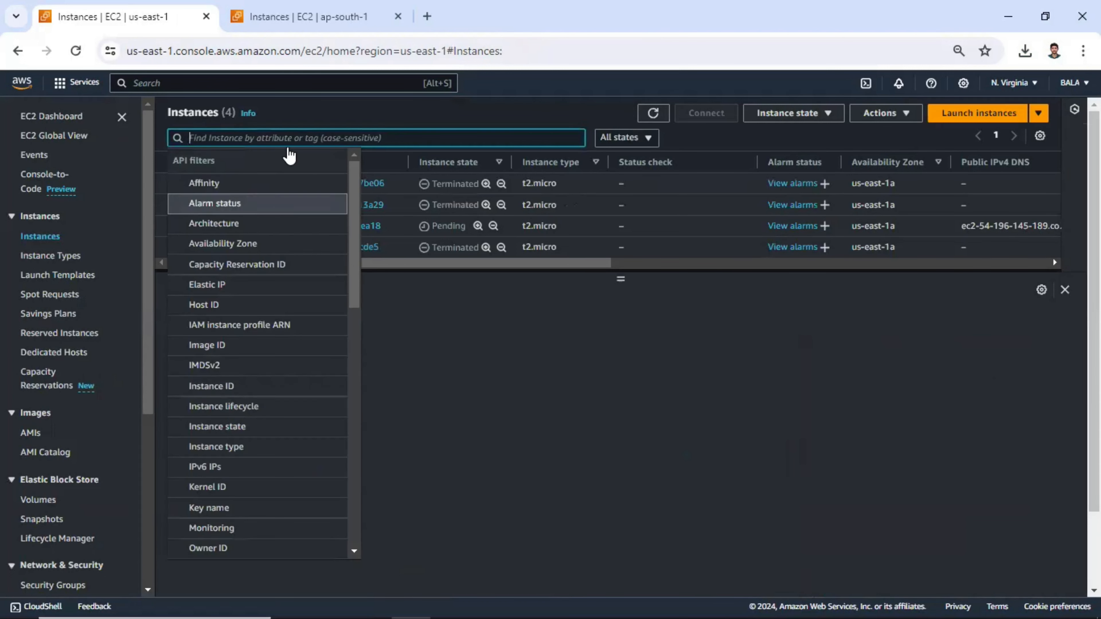
{"action": "type", "text": "running"}
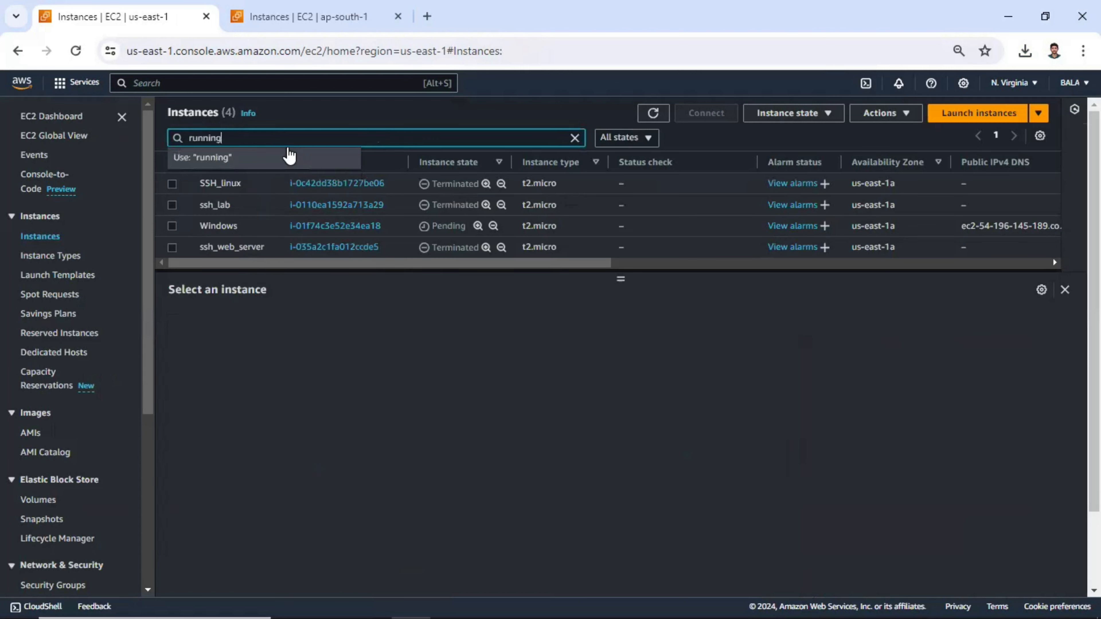
{"action": "key", "text": "Return"}
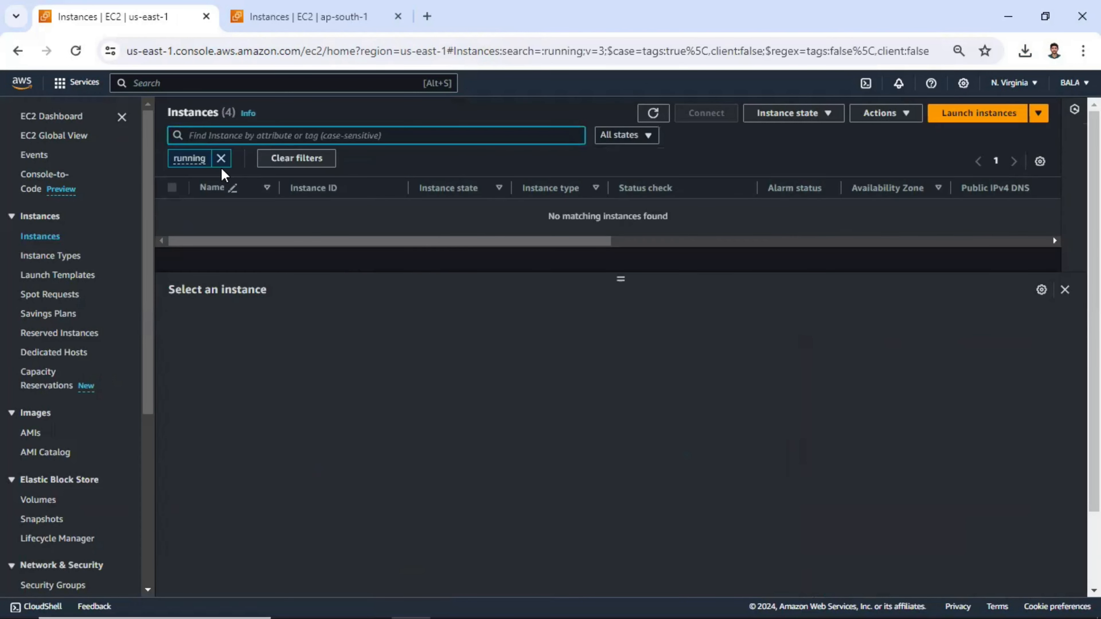
{"action": "left_click", "coordinate": [222, 159]}
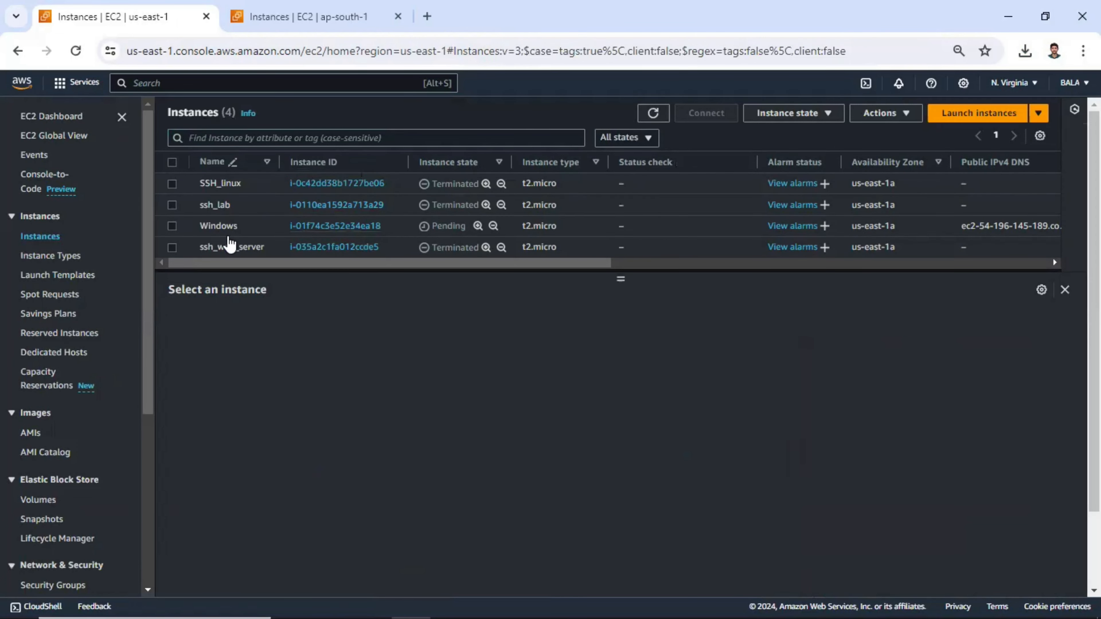
Step: Select the Windows instance and refresh the instances list until the instance is running
{"action": "left_click", "coordinate": [173, 226]}
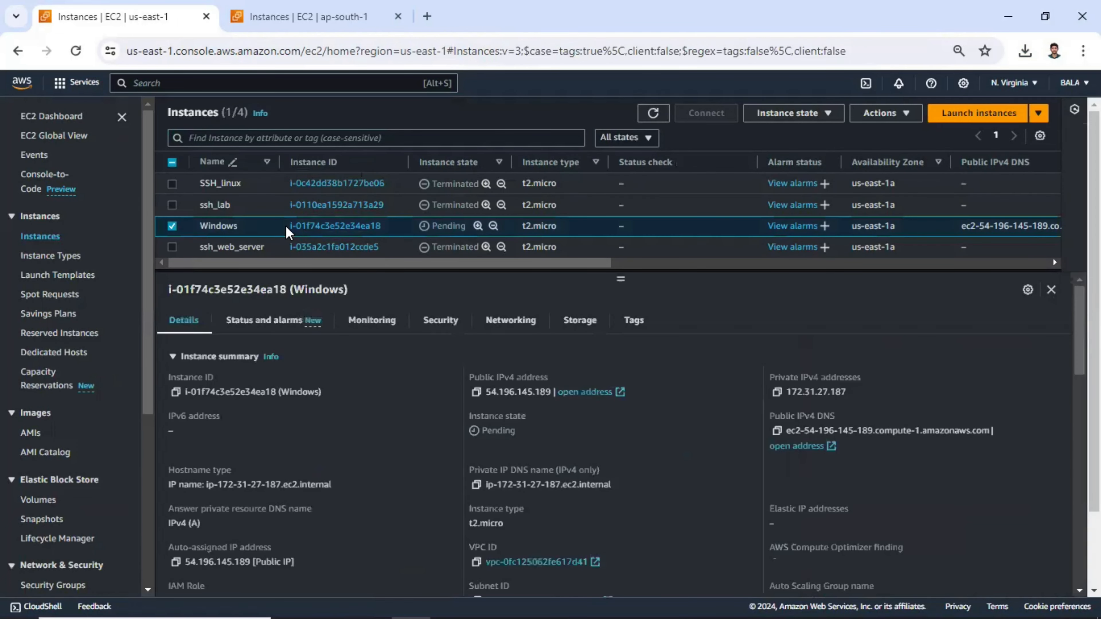
{"action": "left_click", "coordinate": [654, 114]}
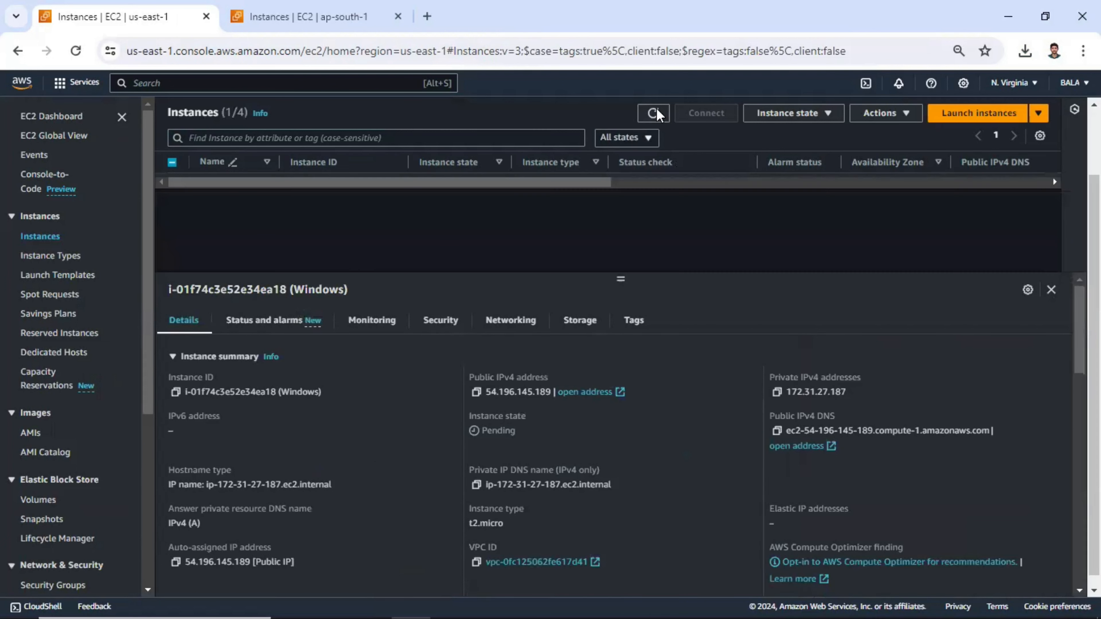
{"action": "scroll", "coordinate": [656, 113], "scroll_direction": "down", "scroll_amount": 1}
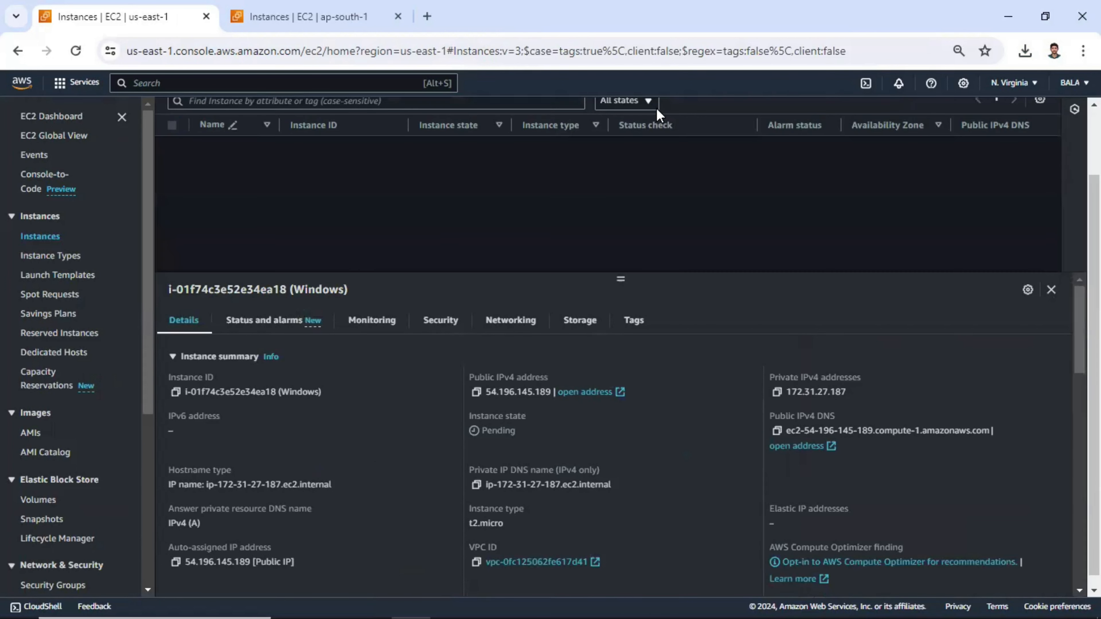
{"action": "scroll", "coordinate": [507, 268], "scroll_direction": "up", "scroll_amount": 1}
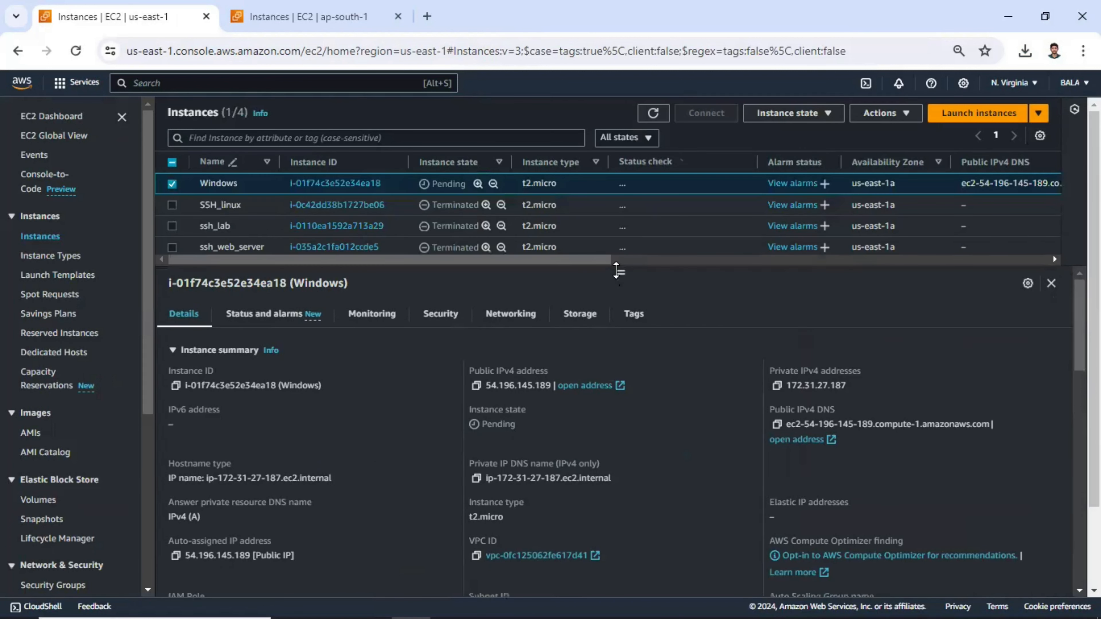
{"action": "left_click_drag", "start_coordinate": [614, 281], "coordinate": [615, 284]}
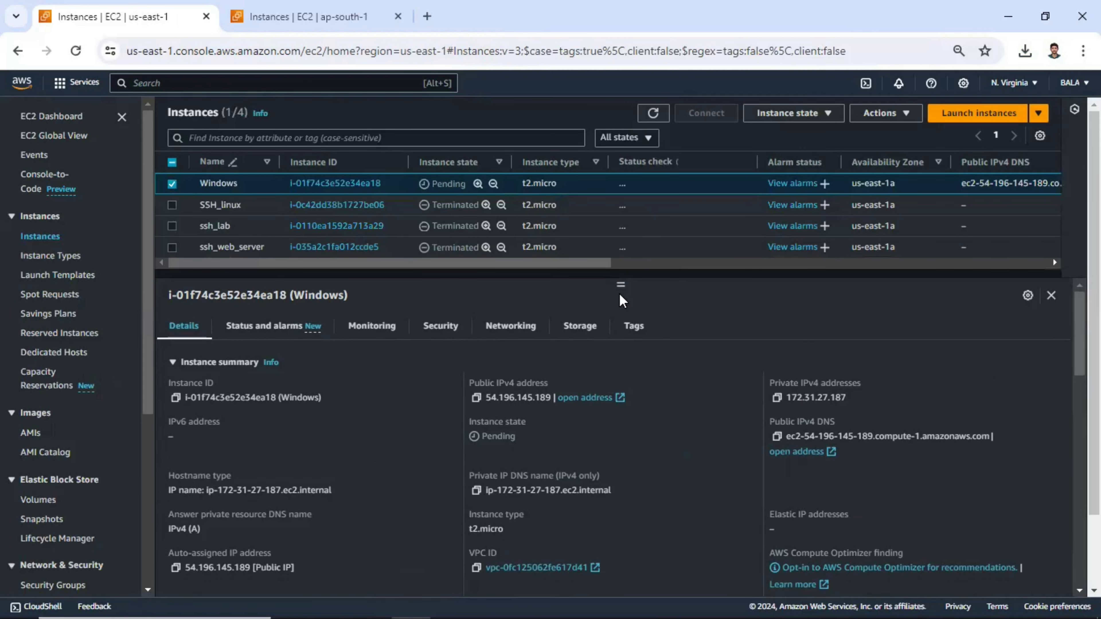
{"action": "left_click", "coordinate": [653, 115]}
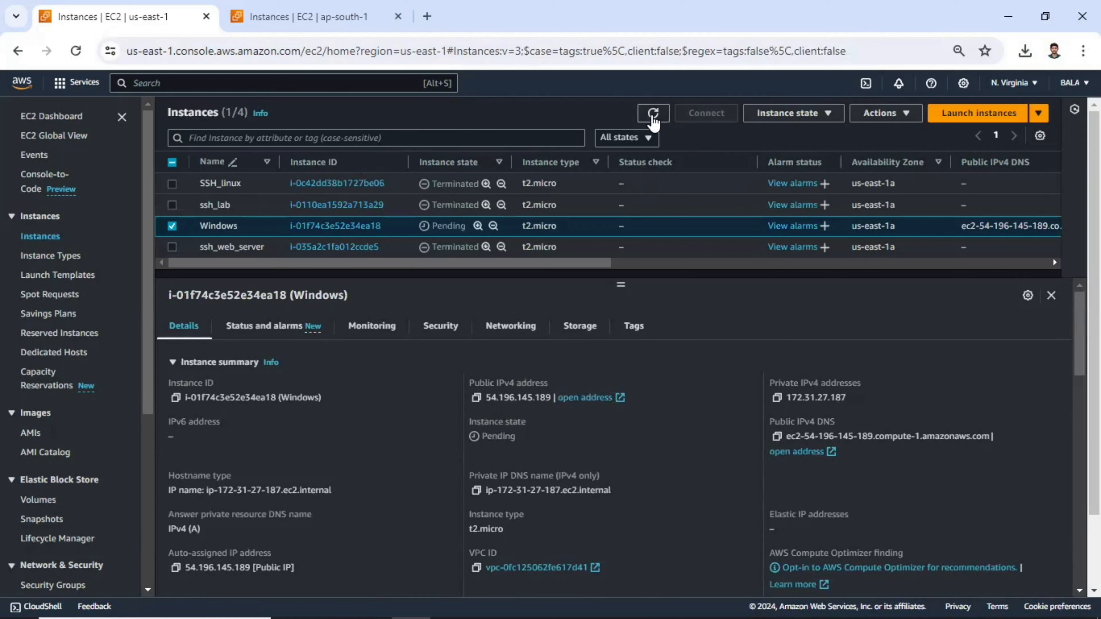
{"action": "left_click", "coordinate": [653, 114]}
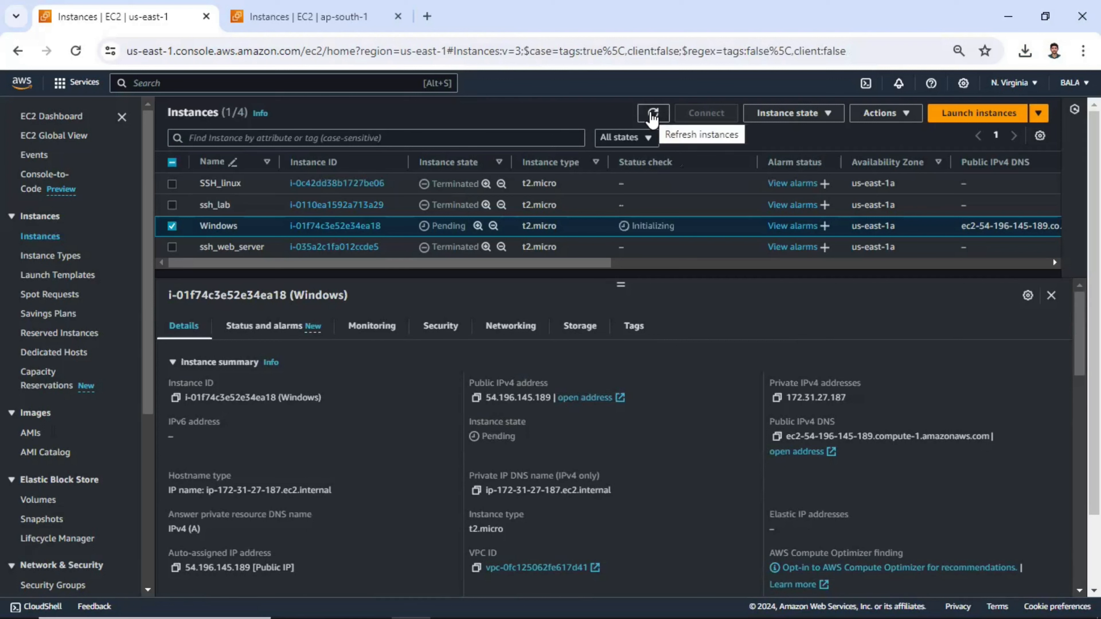
{"action": "left_click", "coordinate": [652, 113]}
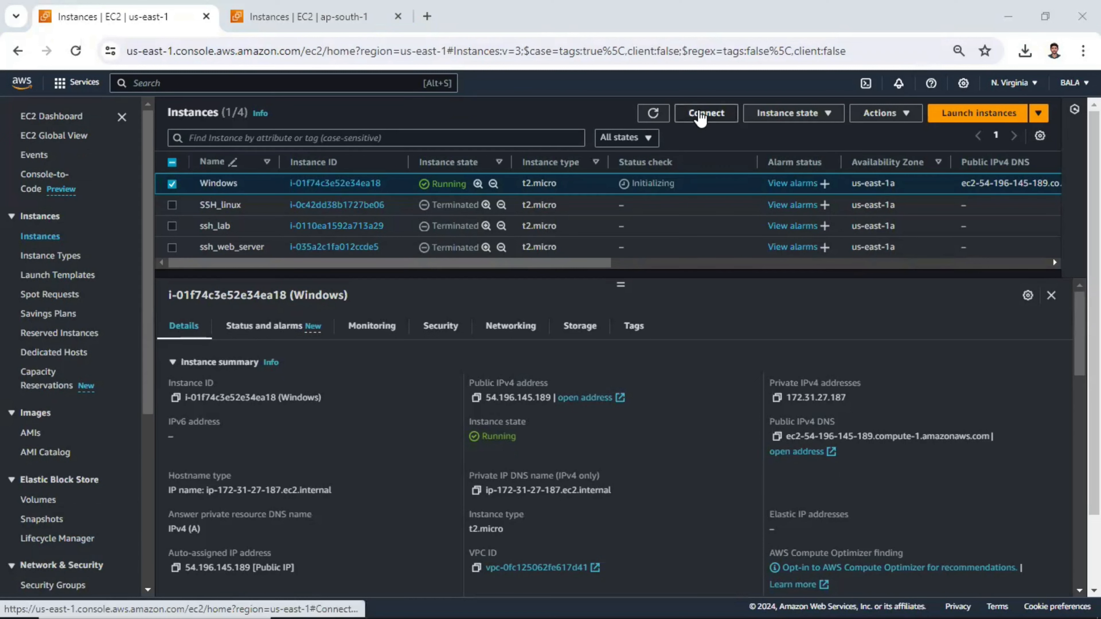
Step: Open the connection options for the Windows instance, look at the EC2 serial console option and return to RDP client
{"action": "left_click", "coordinate": [701, 116]}
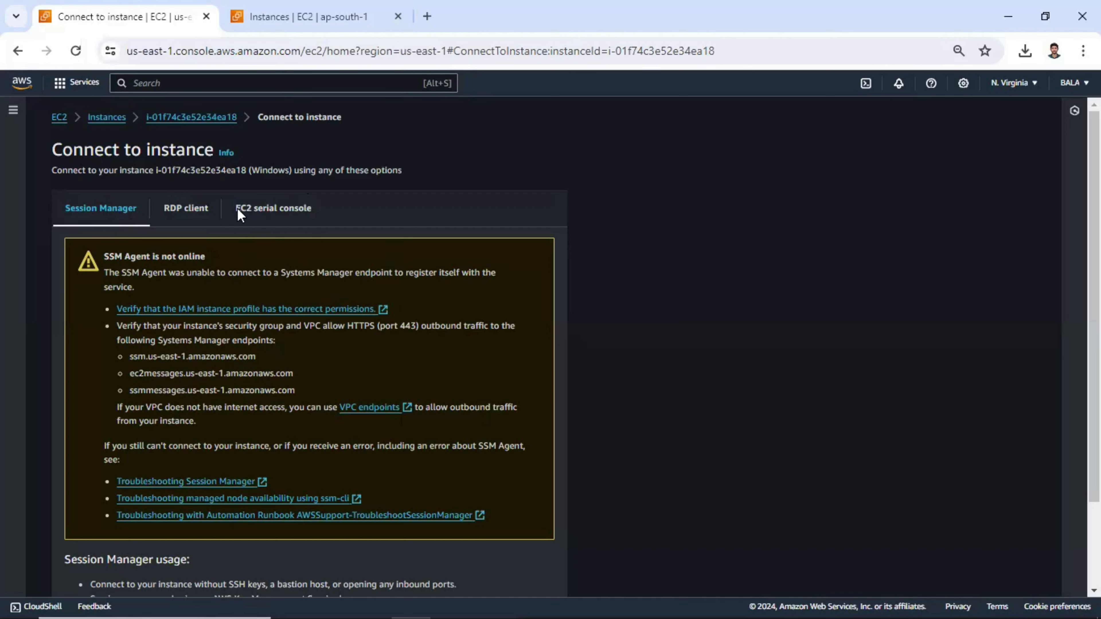
{"action": "left_click", "coordinate": [208, 211]}
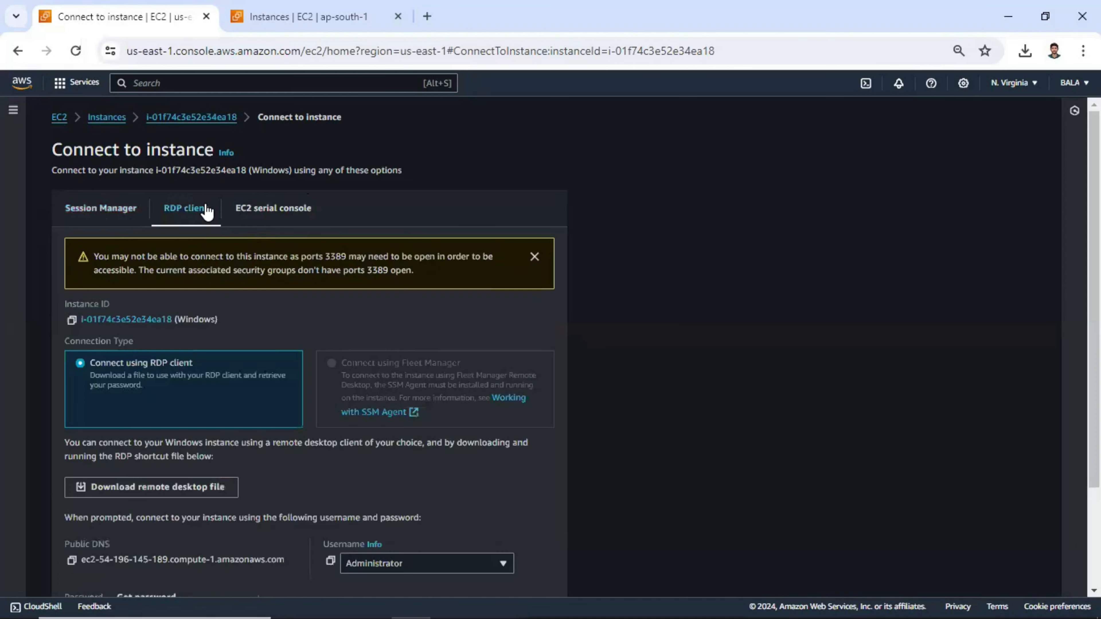
{"action": "left_click", "coordinate": [265, 211]}
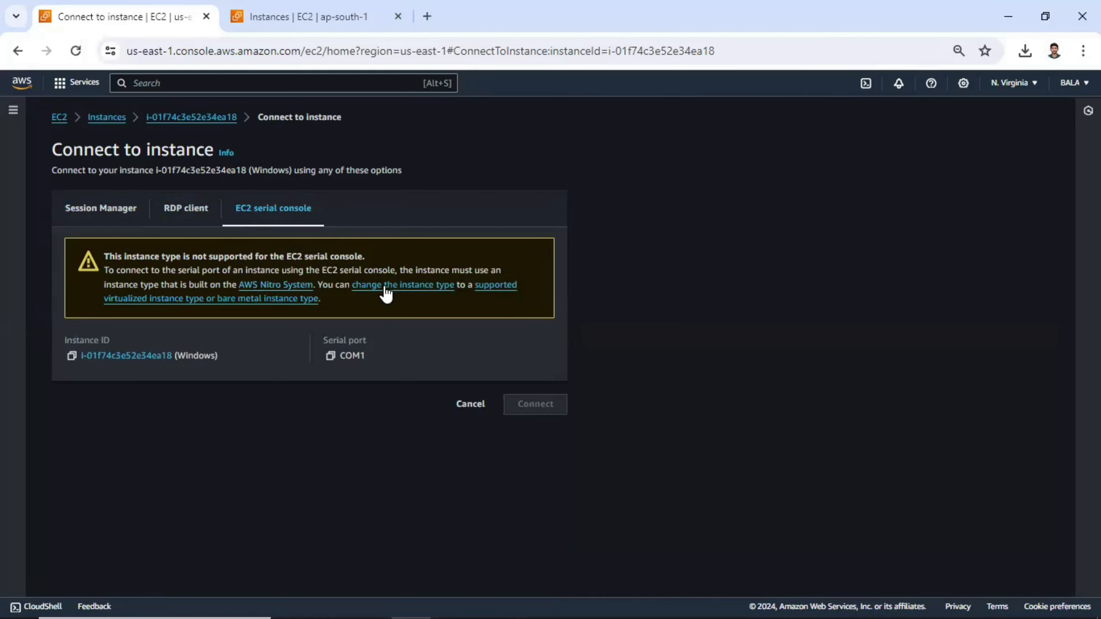
{"action": "left_click", "coordinate": [195, 207]}
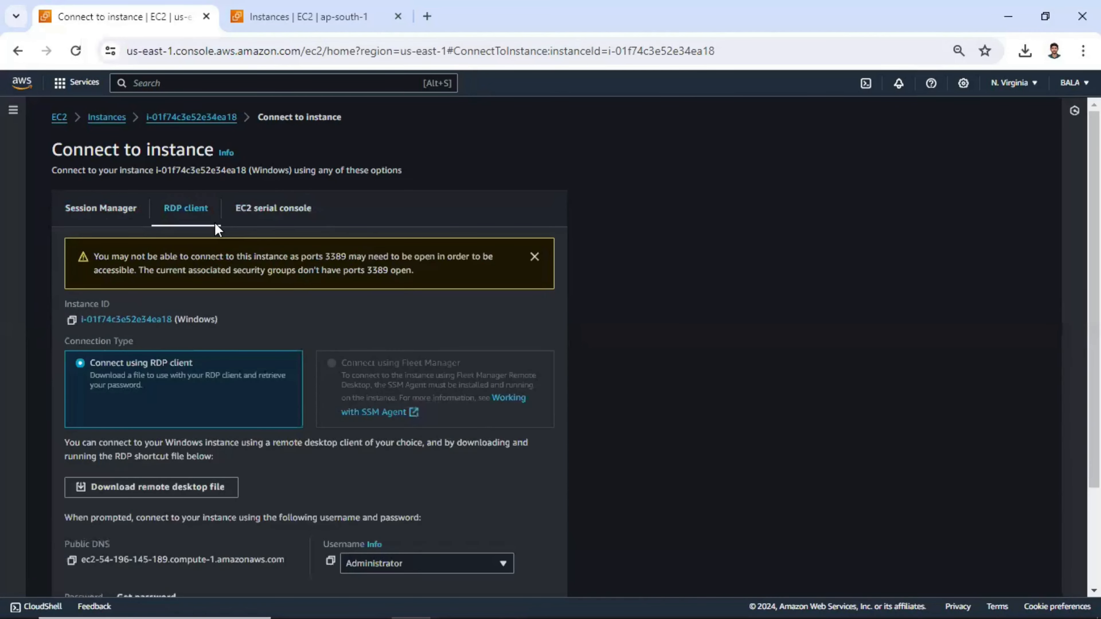
Step: Download the remote desktop file for the Windows instance and look at the available Administrator username options
{"action": "scroll", "coordinate": [182, 260], "scroll_direction": "down", "scroll_amount": 3}
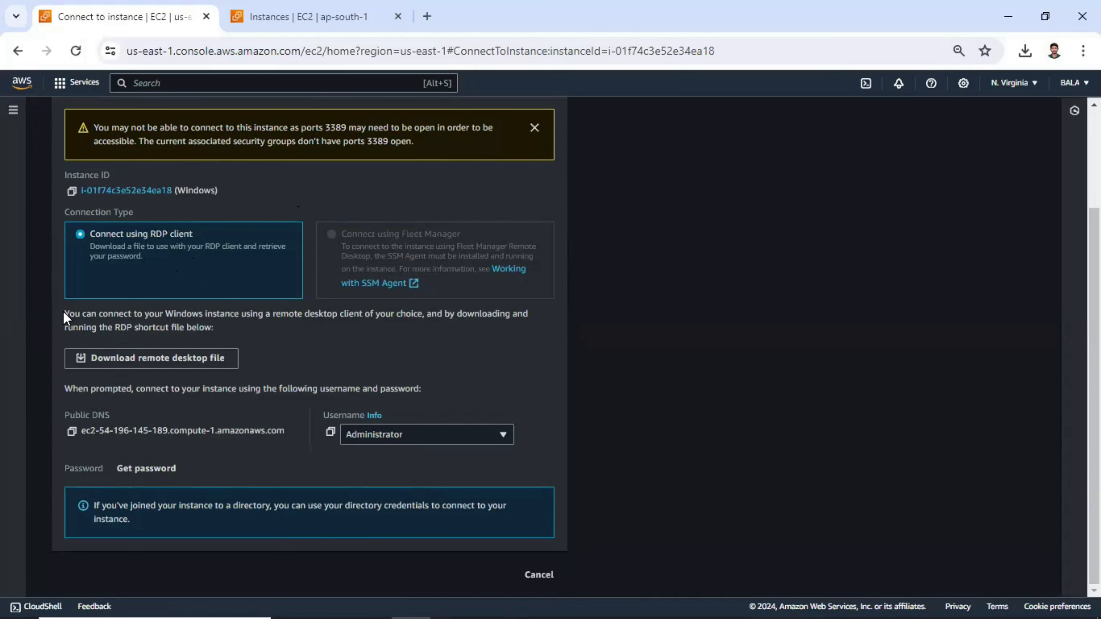
{"action": "left_click", "coordinate": [199, 365]}
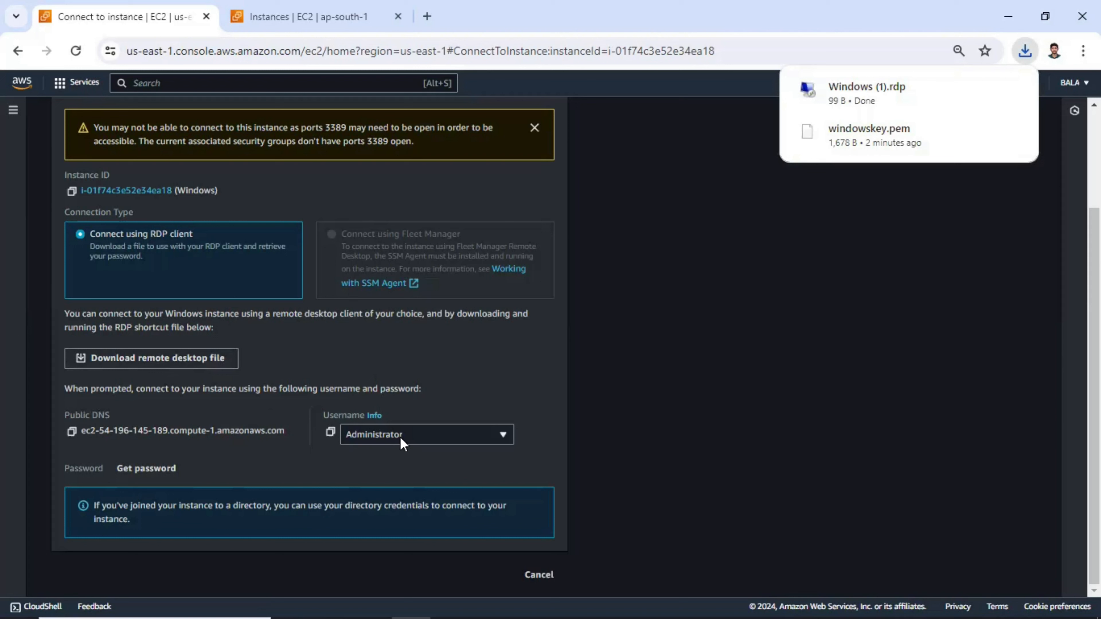
{"action": "double_click", "coordinate": [352, 415]}
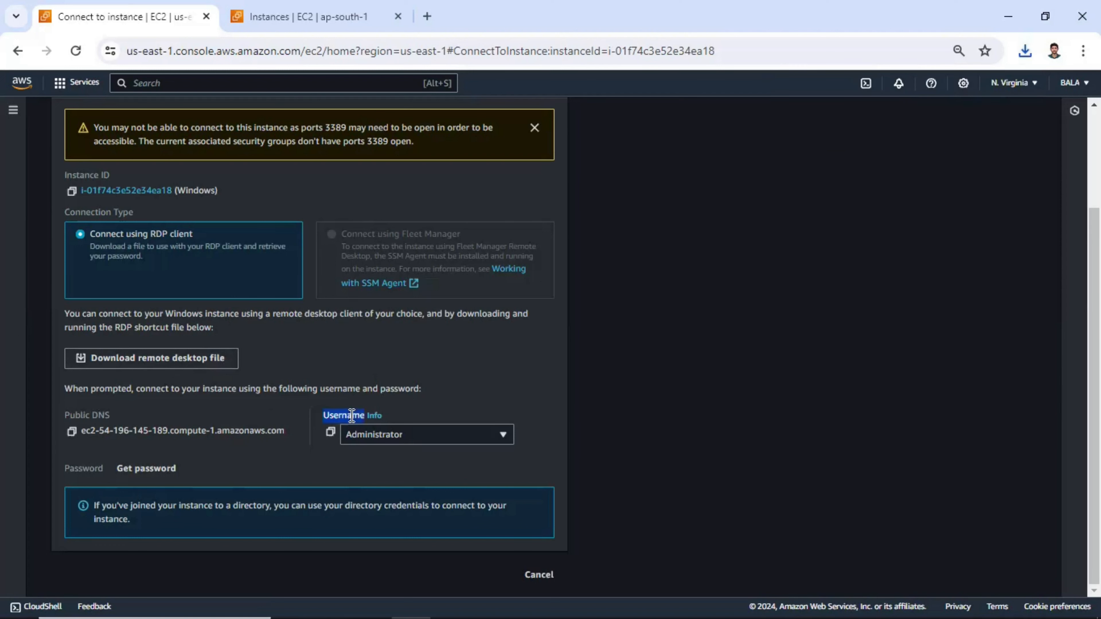
{"action": "left_click", "coordinate": [410, 435]}
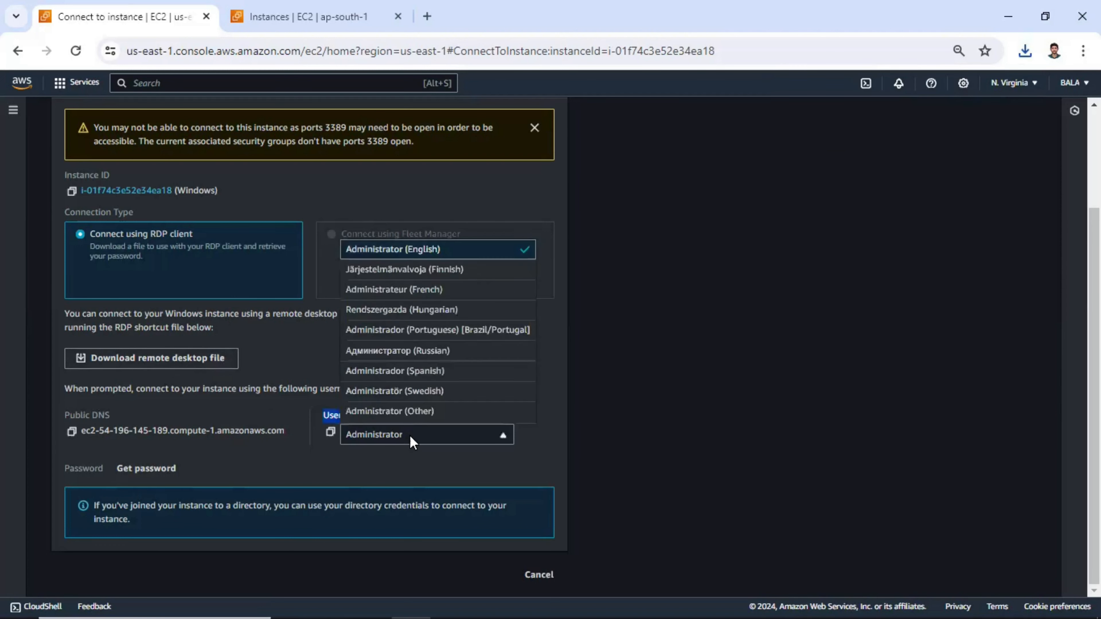
{"action": "left_click", "coordinate": [405, 443]}
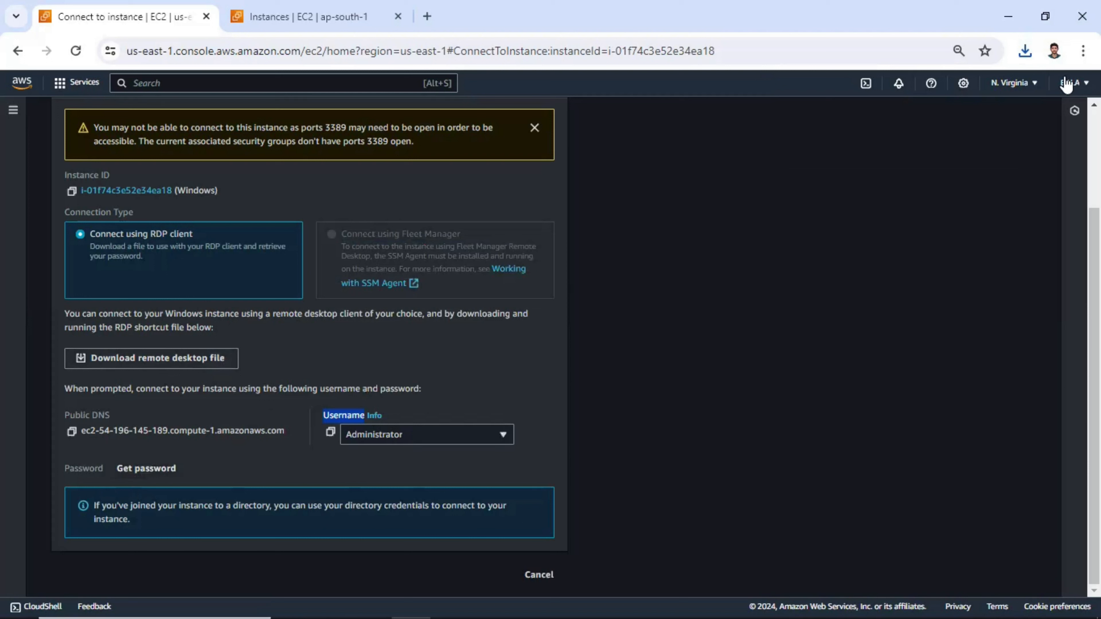
Step: Check the recent downloads, request the Windows password and upload windowskey.pem from the Downloads folder as its private key
{"action": "left_click", "coordinate": [1026, 52]}
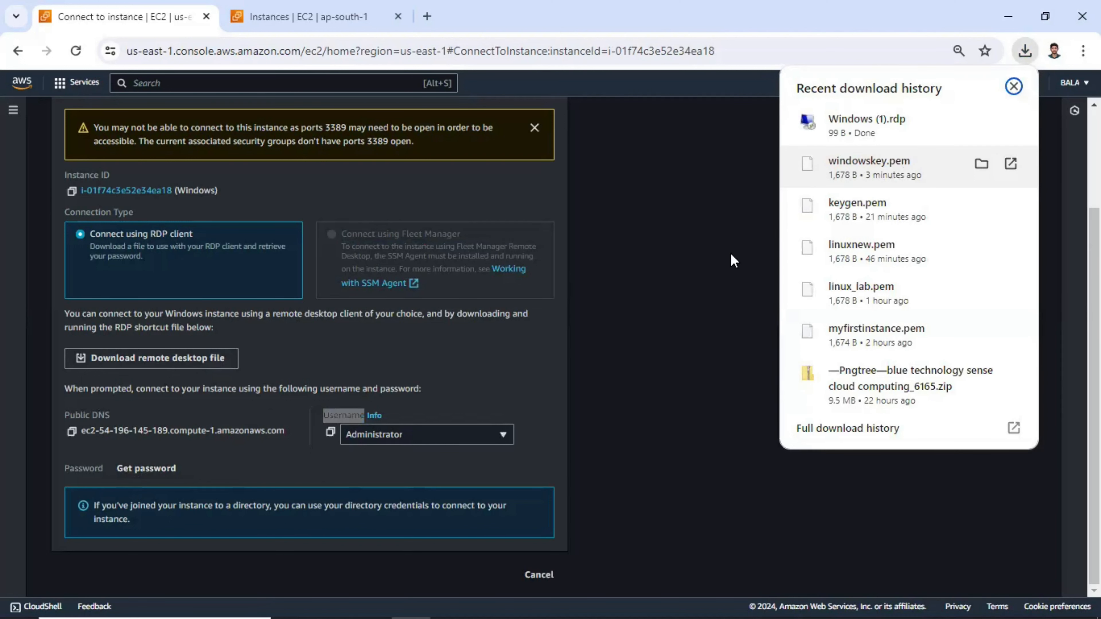
{"action": "left_click", "coordinate": [150, 473]}
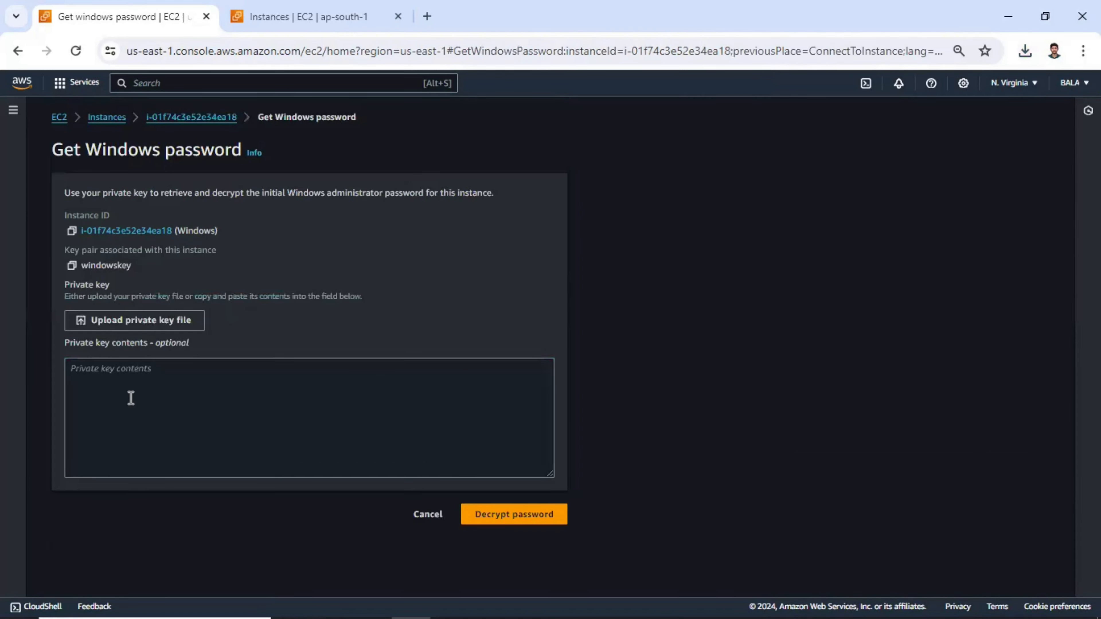
{"action": "left_click", "coordinate": [99, 387]}
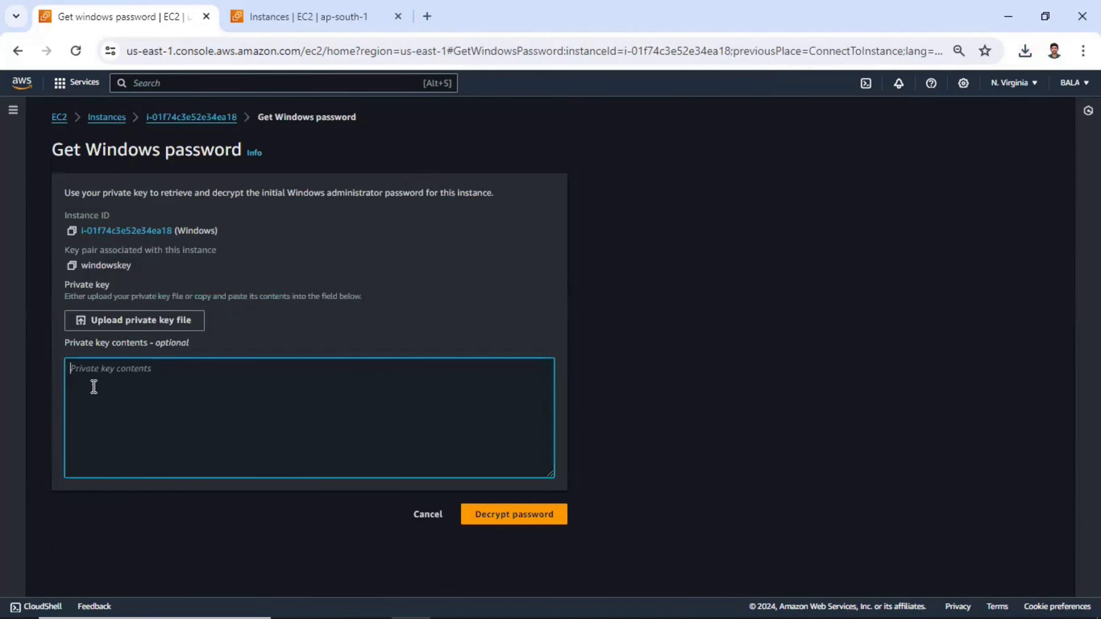
{"action": "left_click", "coordinate": [166, 325]}
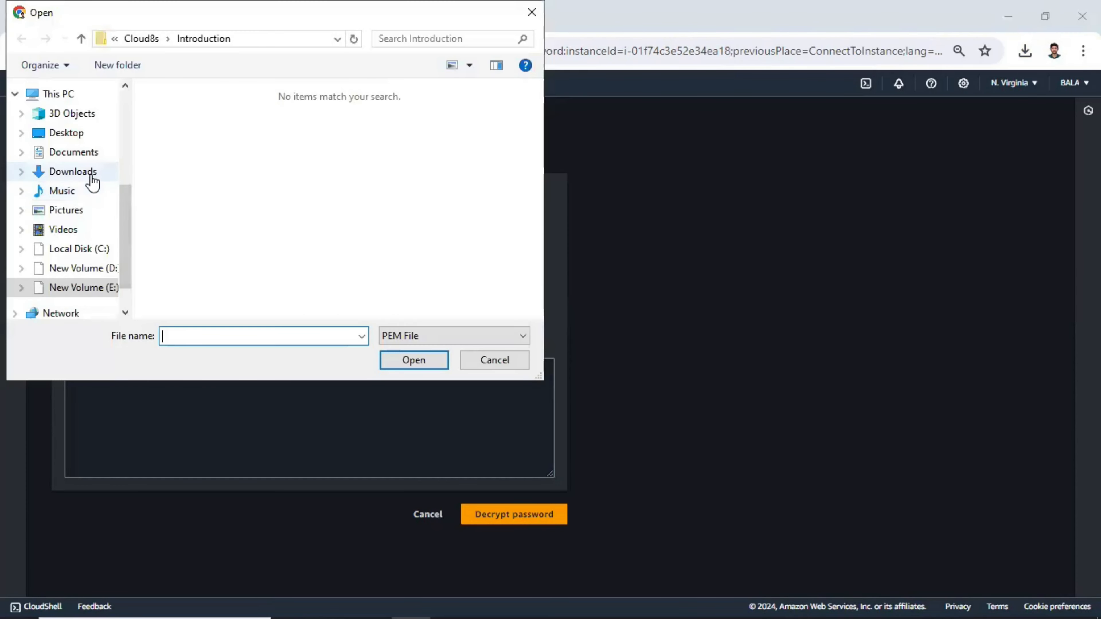
{"action": "left_click", "coordinate": [73, 171]}
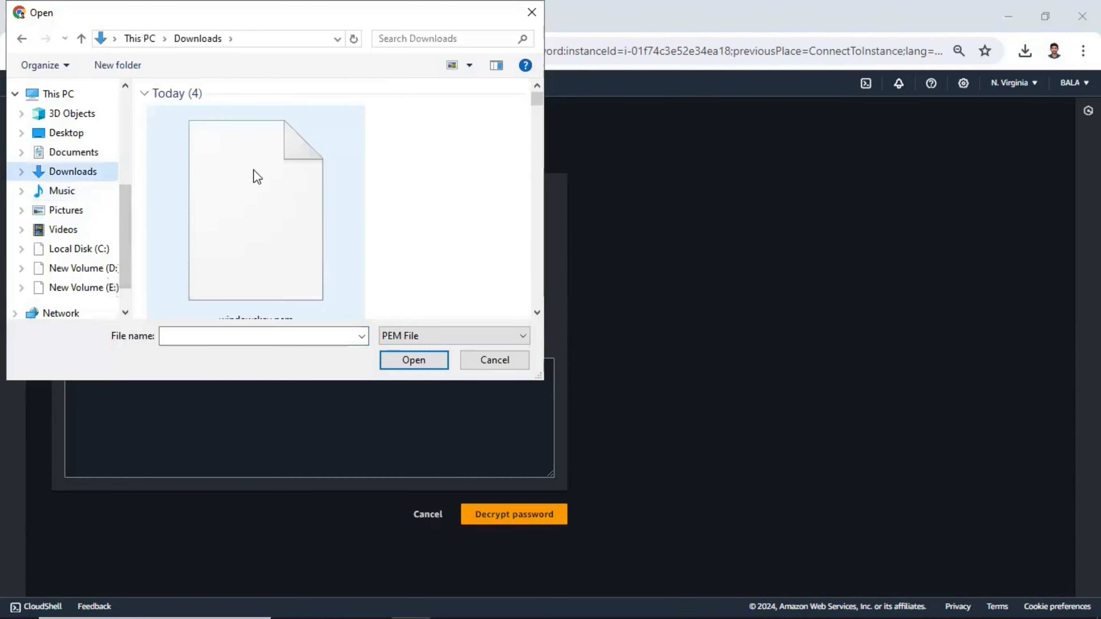
{"action": "double_click", "coordinate": [302, 177]}
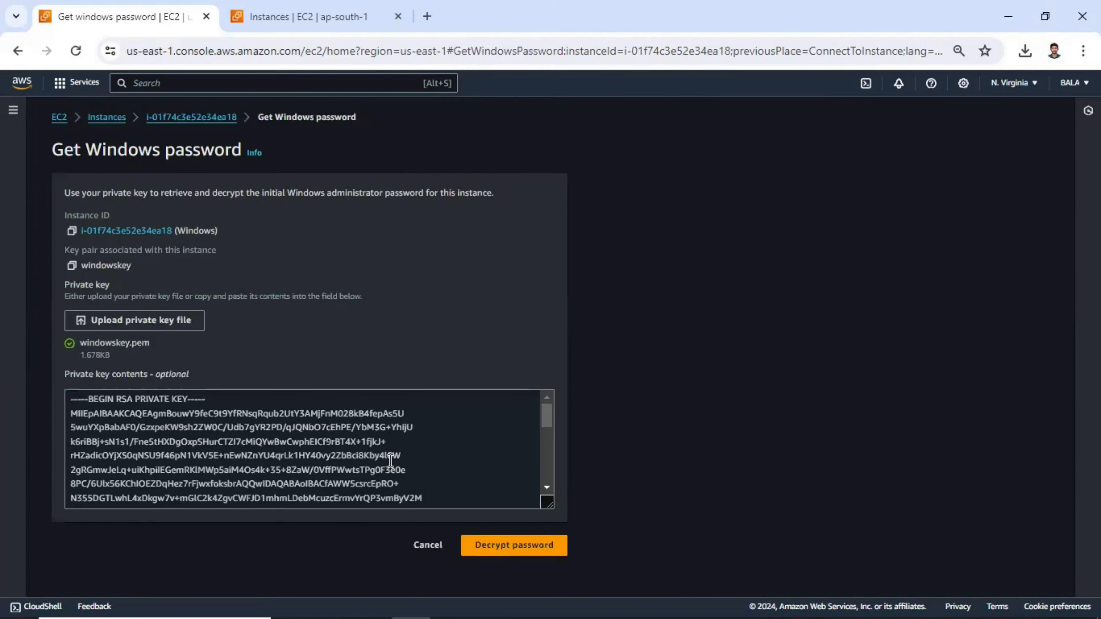
Step: Look through the loaded private key contents and decrypt the Windows administrator password
{"action": "left_click_drag", "start_coordinate": [442, 489], "coordinate": [114, 412]}
{"action": "scroll", "coordinate": [284, 406], "scroll_direction": "down", "scroll_amount": 3}
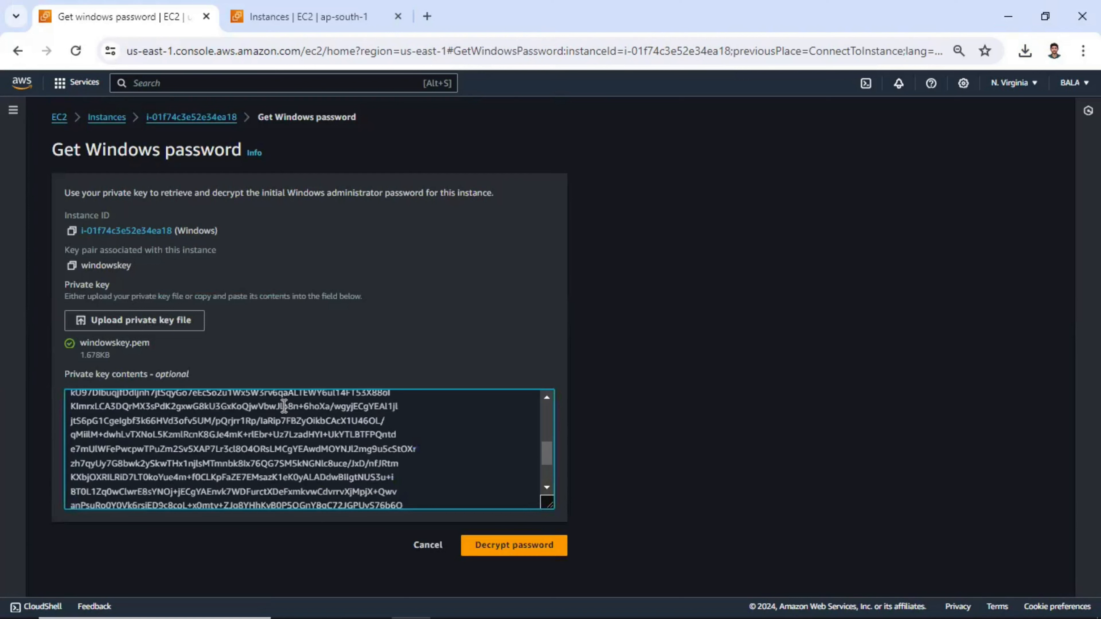
{"action": "scroll", "coordinate": [315, 408], "scroll_direction": "down", "scroll_amount": 2}
{"action": "left_click", "coordinate": [529, 554]}
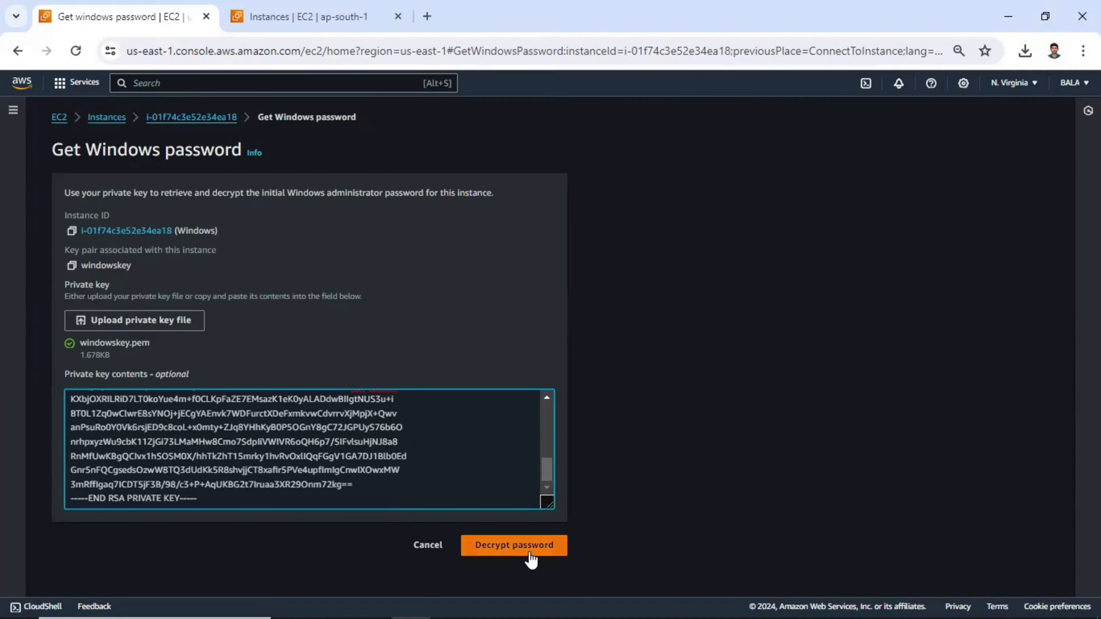
Step: Copy the decrypted administrator password from the RDP client connection details
{"action": "scroll", "coordinate": [260, 459], "scroll_direction": "down", "scroll_amount": 3}
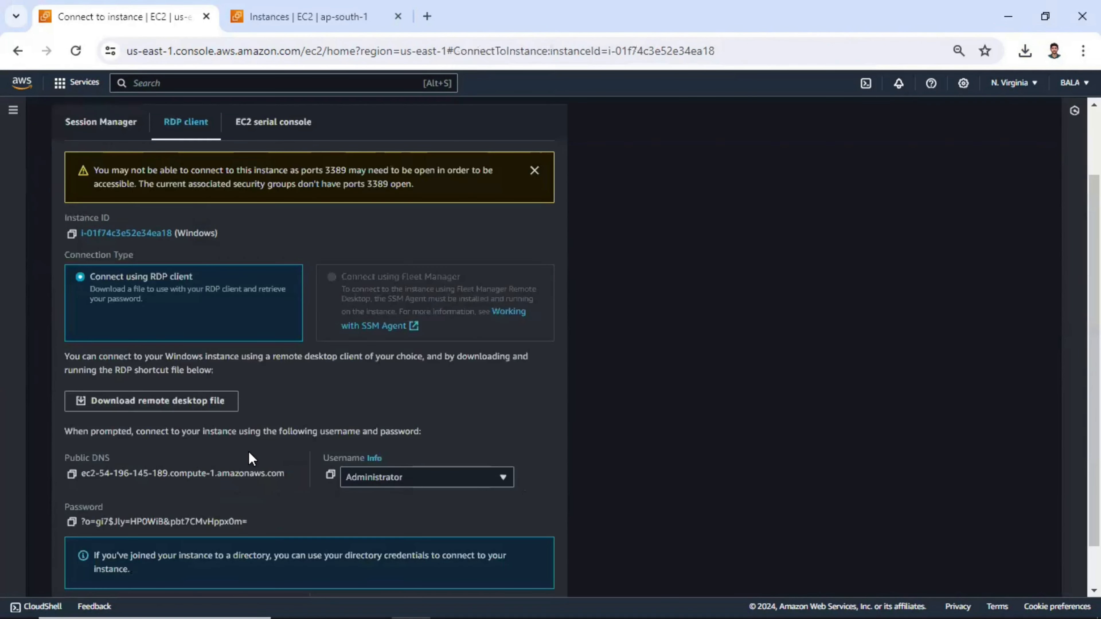
{"action": "scroll", "coordinate": [69, 438], "scroll_direction": "down", "scroll_amount": 1}
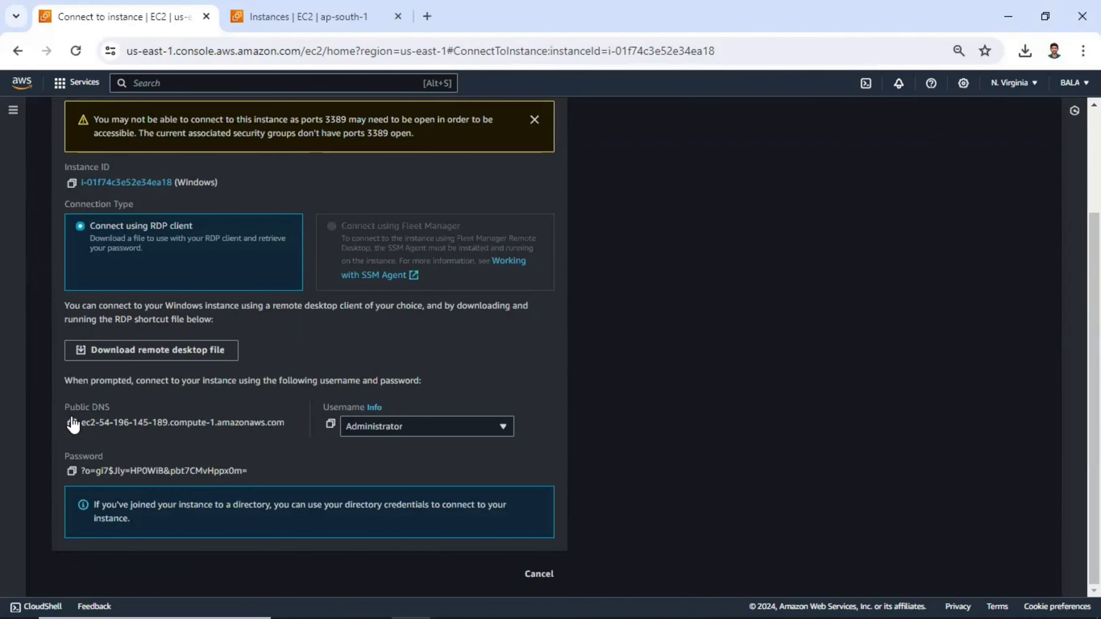
{"action": "left_click", "coordinate": [72, 471]}
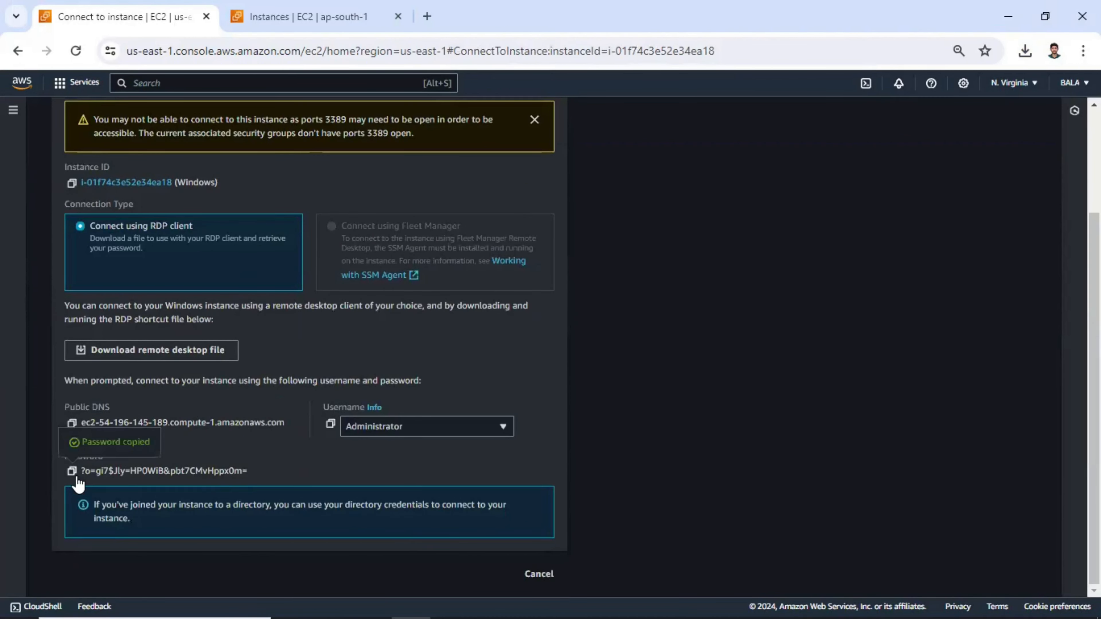
{"action": "left_click_drag", "start_coordinate": [273, 482], "coordinate": [79, 474]}
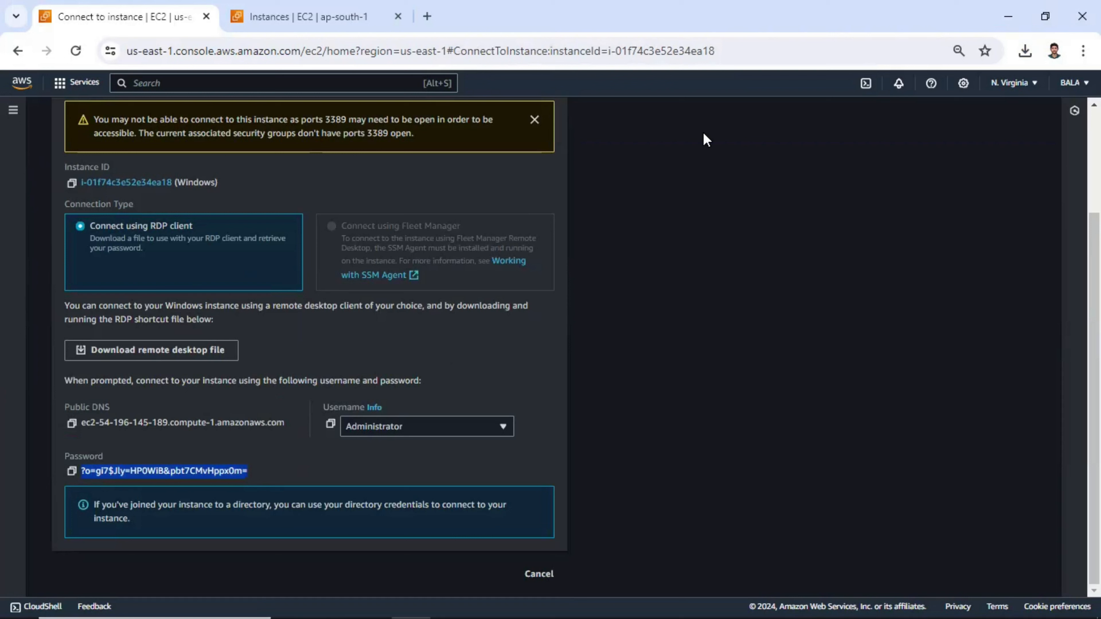
Step: Open the downloaded remote desktop file Windows (1).rdp for the instance
{"action": "key", "text": "super"}
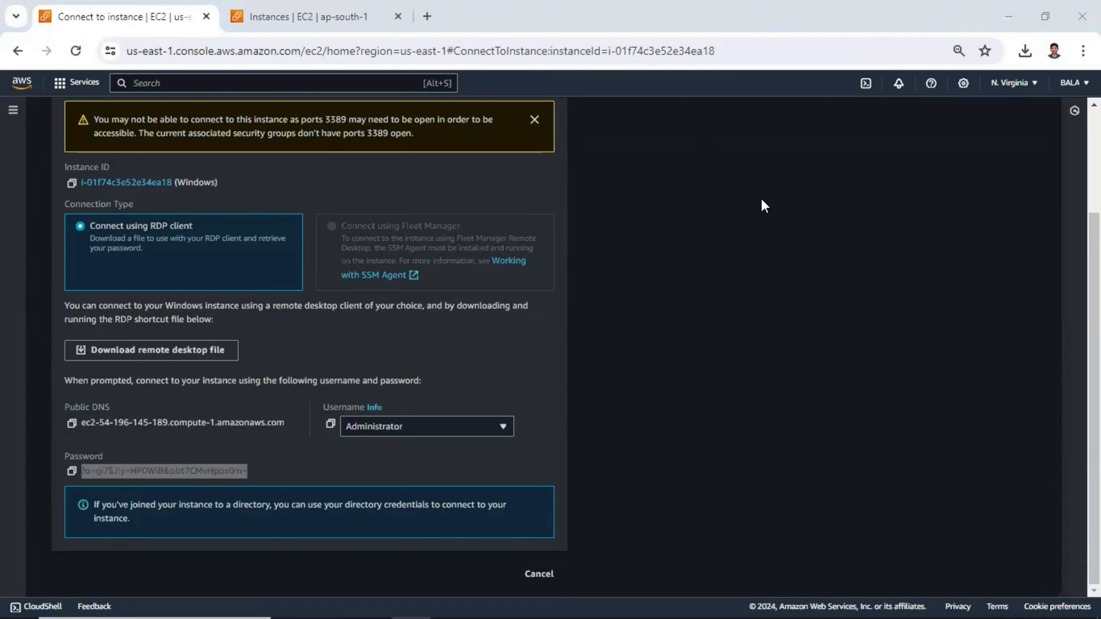
{"action": "left_click", "coordinate": [1024, 52]}
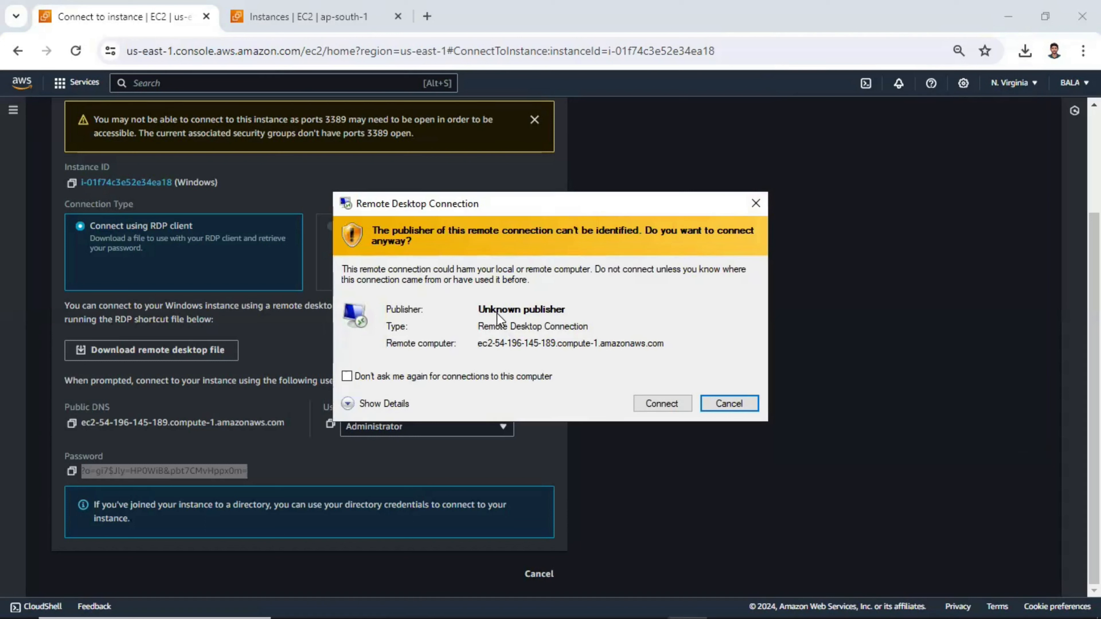
Step: Search Windows for "remote" and choose the Remote Desktop Connection app
{"action": "mouse_move", "coordinate": [2, 597]}
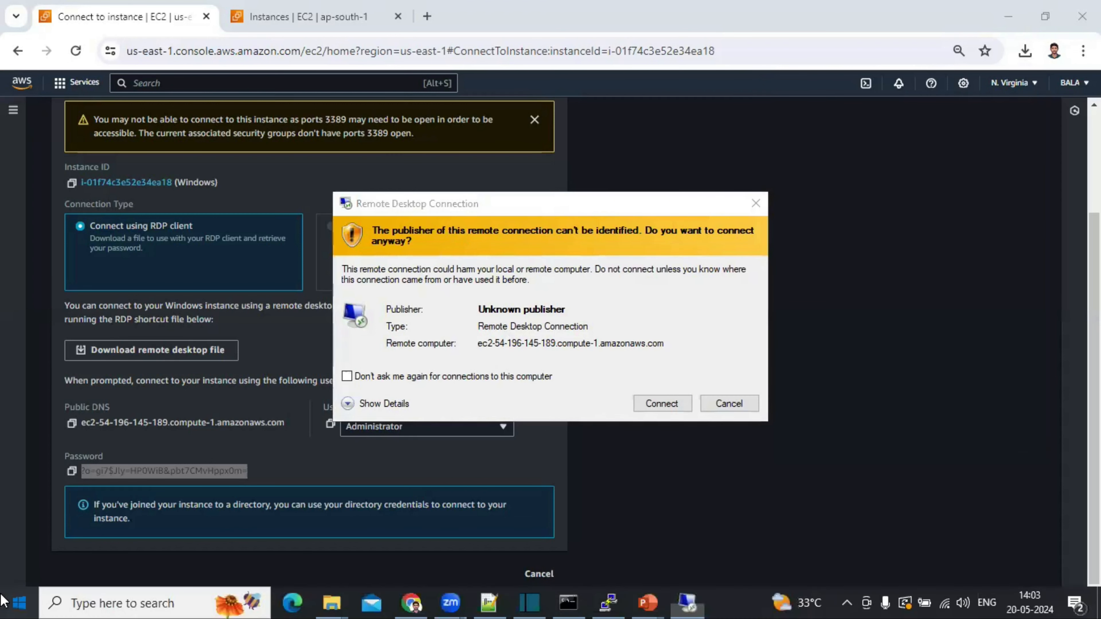
{"action": "left_click", "coordinate": [17, 600]}
{"action": "type", "text": "remote"}
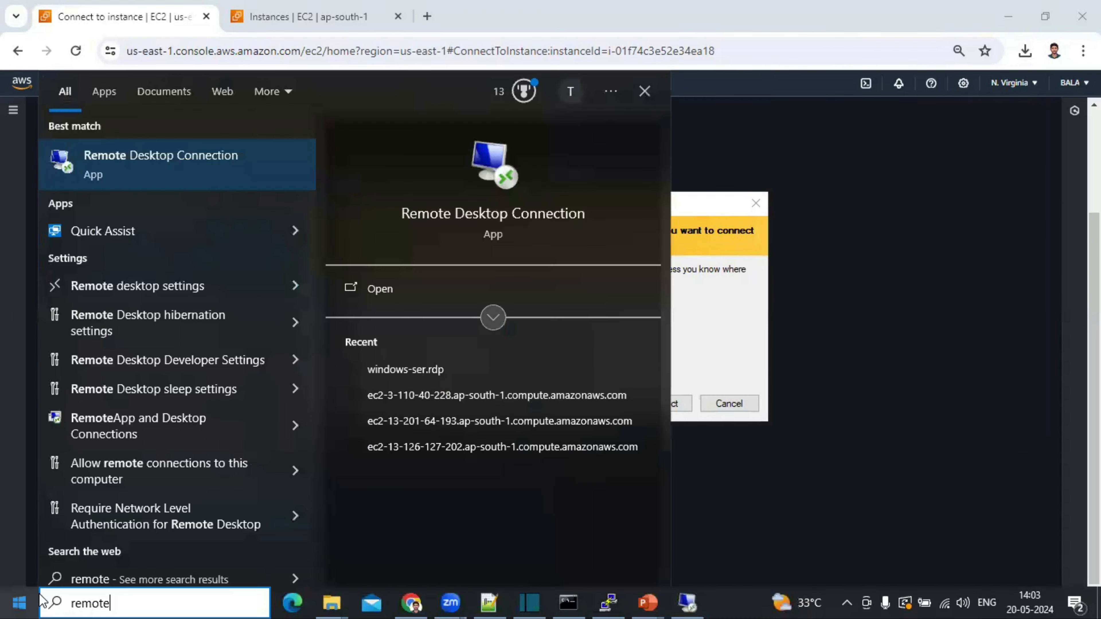
{"action": "left_click", "coordinate": [276, 167]}
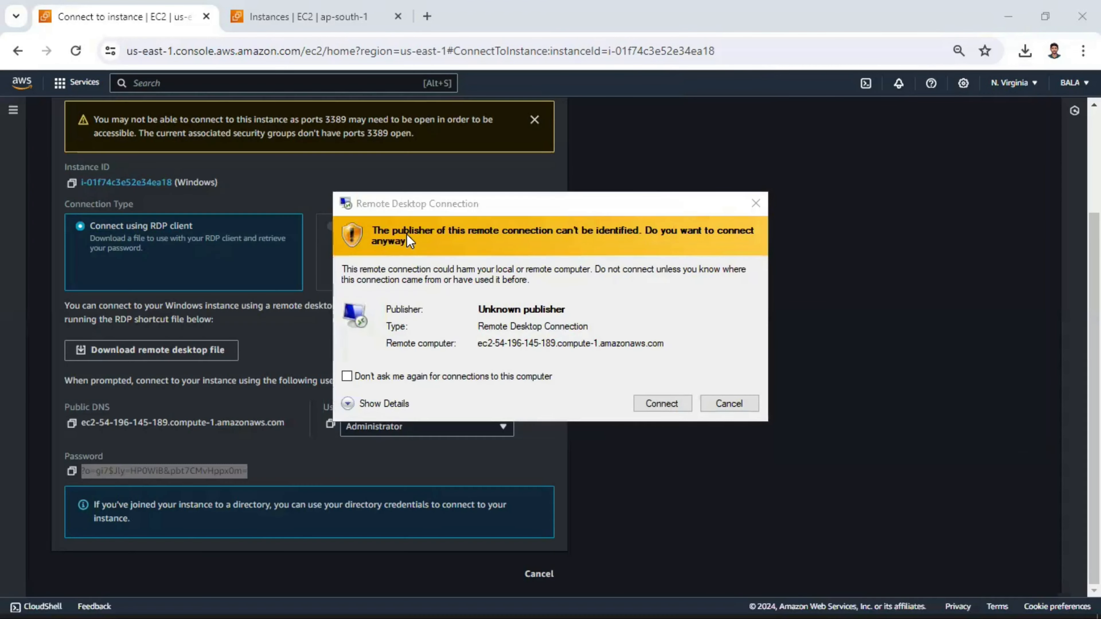
{"action": "key", "text": "BackSpace"}
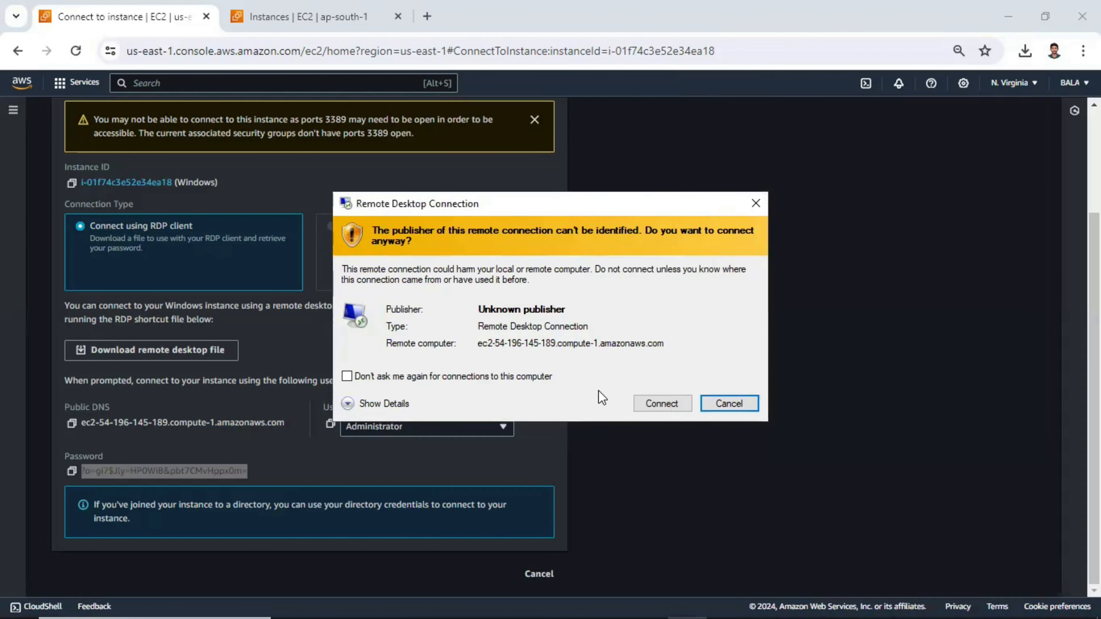
Step: Try to connect to the instance with Remote Desktop Connection despite the unknown publisher and close the resulting dialog
{"action": "left_click", "coordinate": [655, 404]}
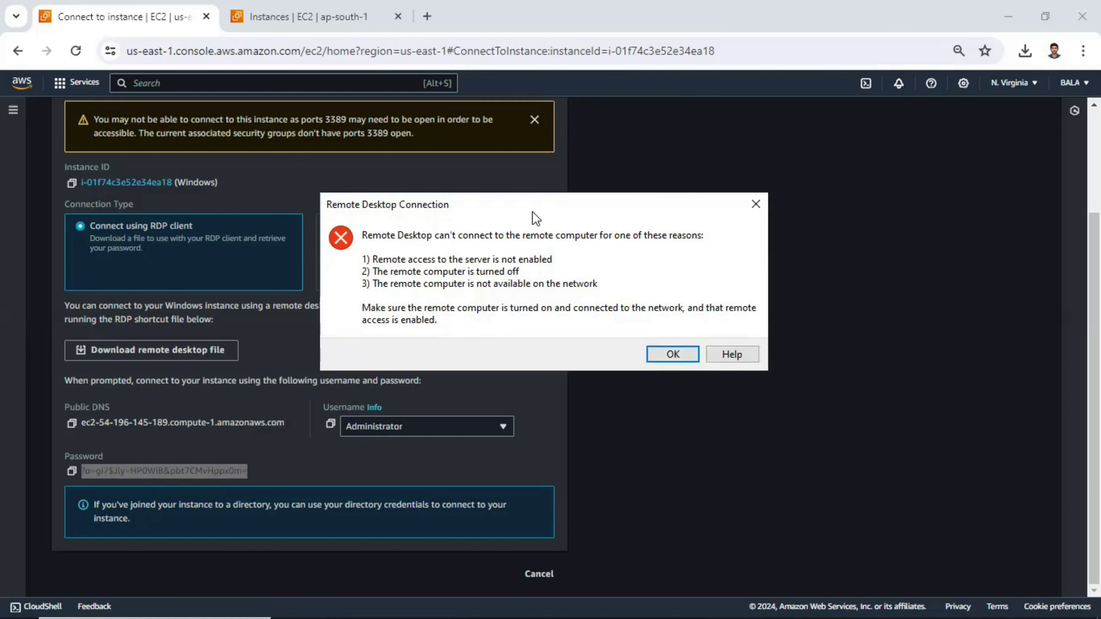
{"action": "left_click", "coordinate": [744, 210]}
Step: Return to the instances list, select the Windows instance and open its security group sg_ssh_http_lab from the security details
{"action": "scroll", "coordinate": [277, 196], "scroll_direction": "up", "scroll_amount": 1}
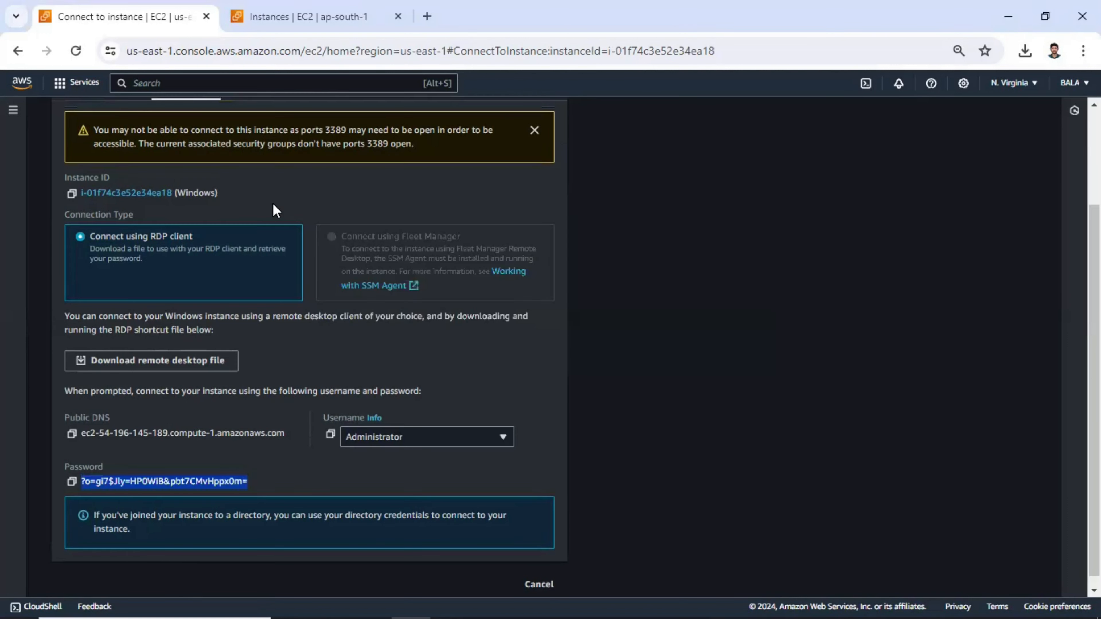
{"action": "scroll", "coordinate": [126, 122], "scroll_direction": "up", "scroll_amount": 3}
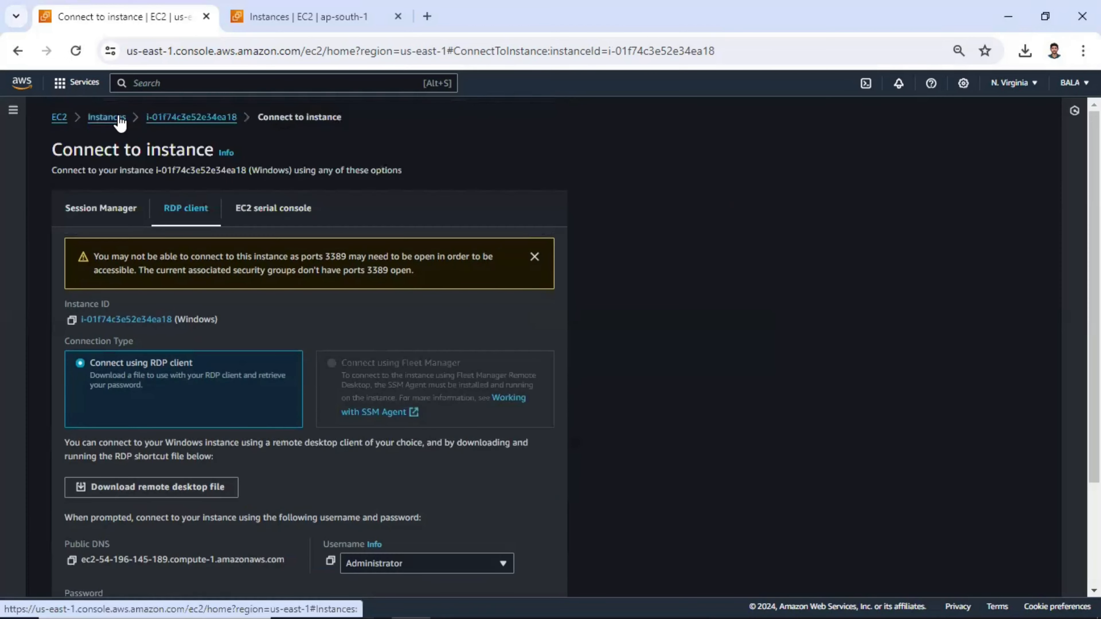
{"action": "left_click", "coordinate": [107, 117]}
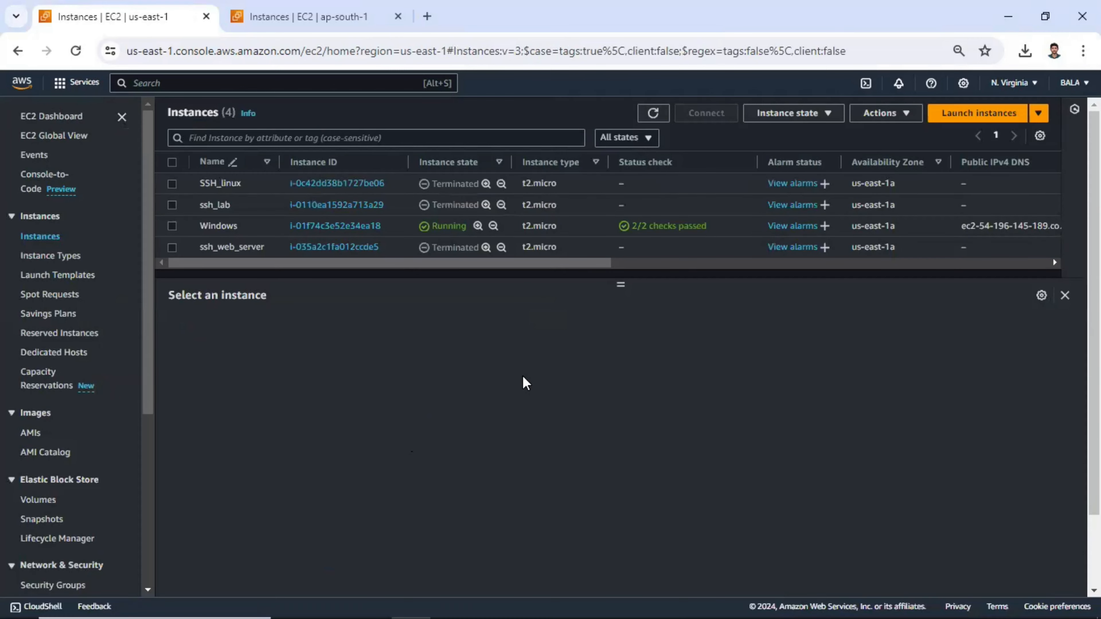
{"action": "left_click", "coordinate": [172, 226]}
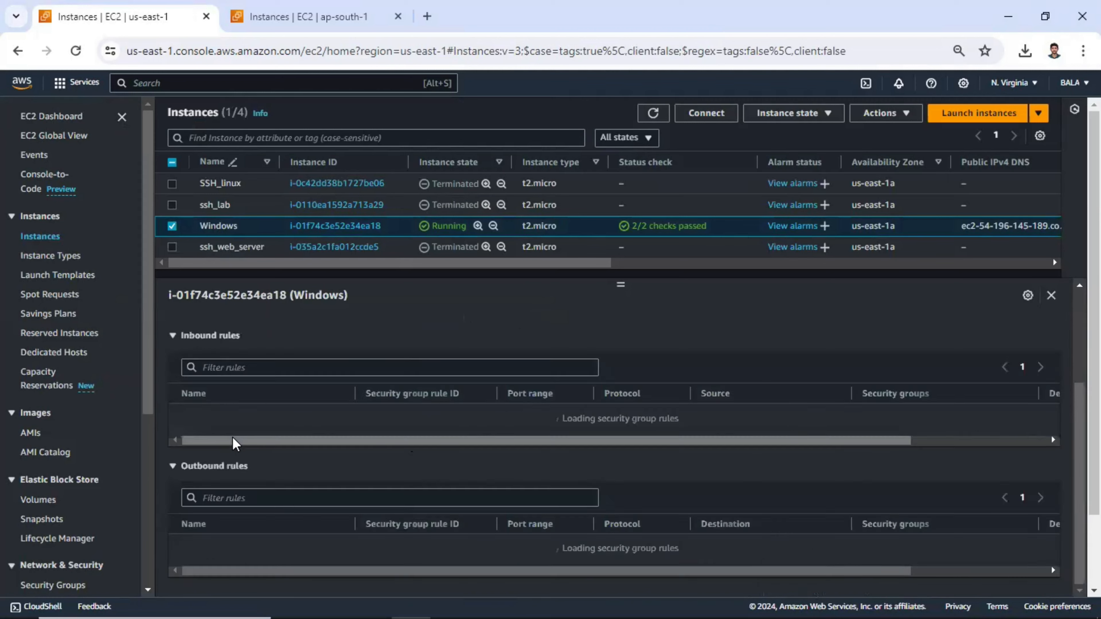
{"action": "left_click", "coordinate": [243, 448]}
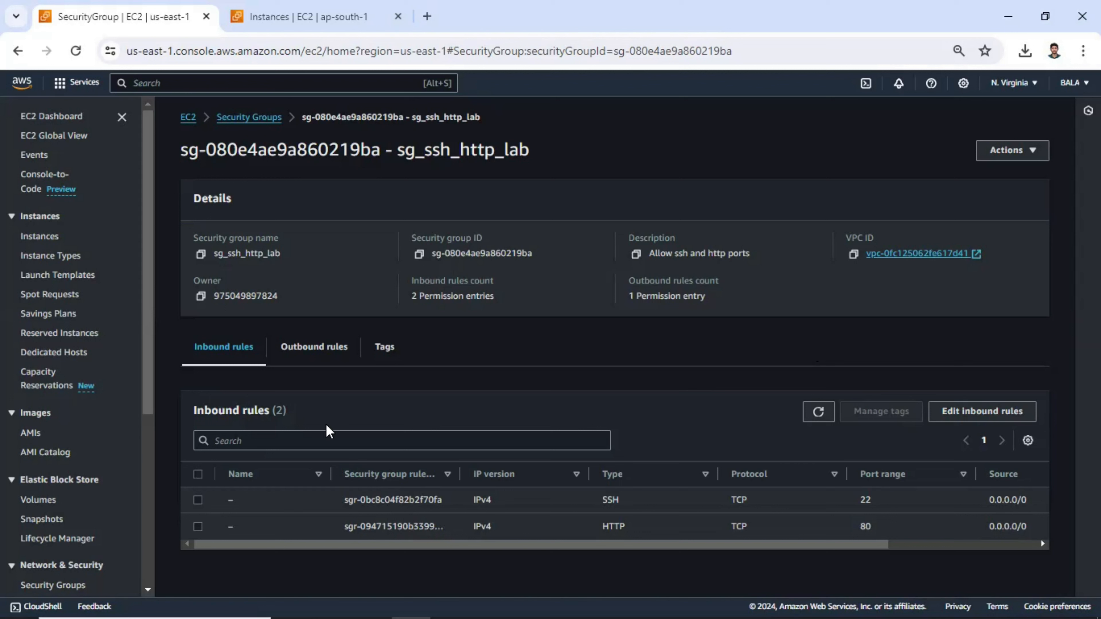
Step: Examine the types, port ranges and sources of the SSH and HTTP inbound rules in the sg_ssh_http_lab security group
{"action": "left_click", "coordinate": [965, 545]}
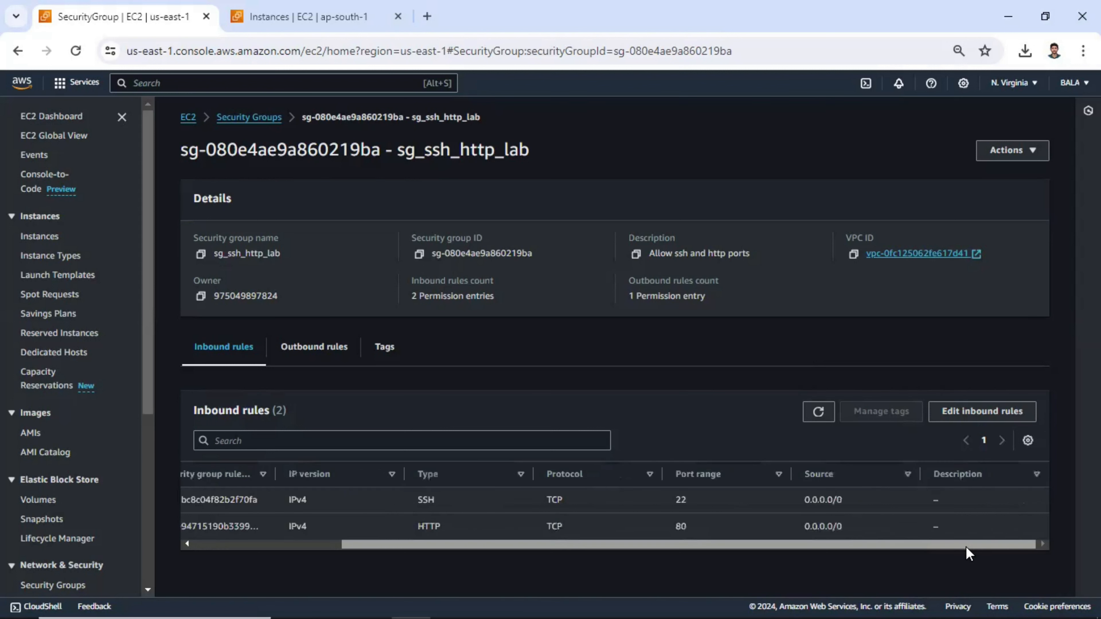
{"action": "left_click_drag", "start_coordinate": [965, 547], "coordinate": [645, 575]}
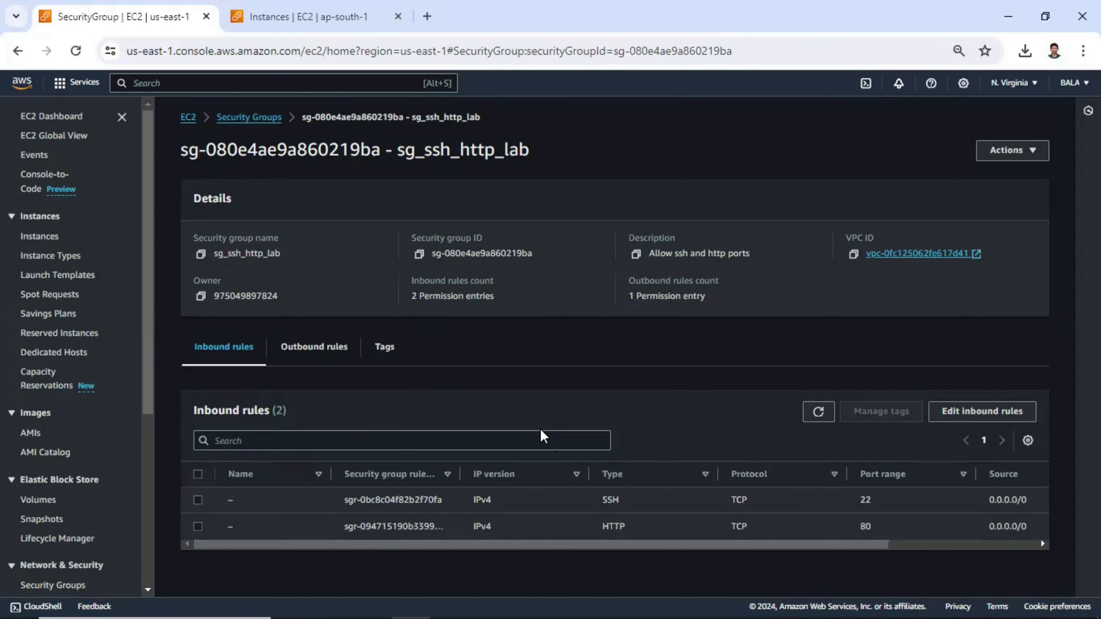
{"action": "double_click", "coordinate": [613, 527]}
{"action": "double_click", "coordinate": [620, 501]}
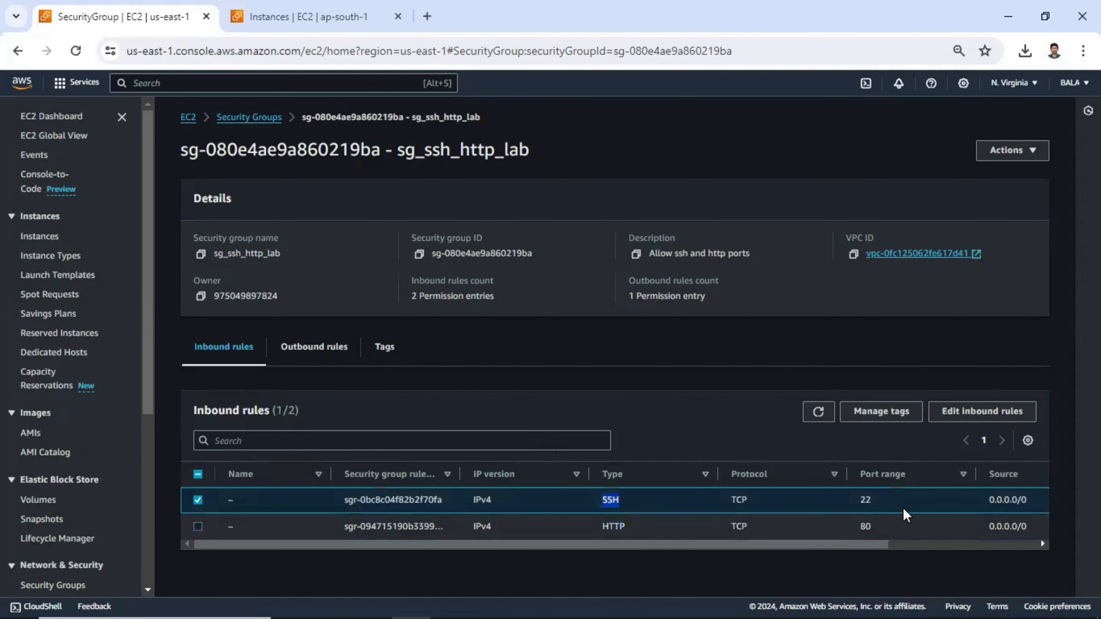
{"action": "double_click", "coordinate": [863, 503]}
{"action": "double_click", "coordinate": [843, 537]}
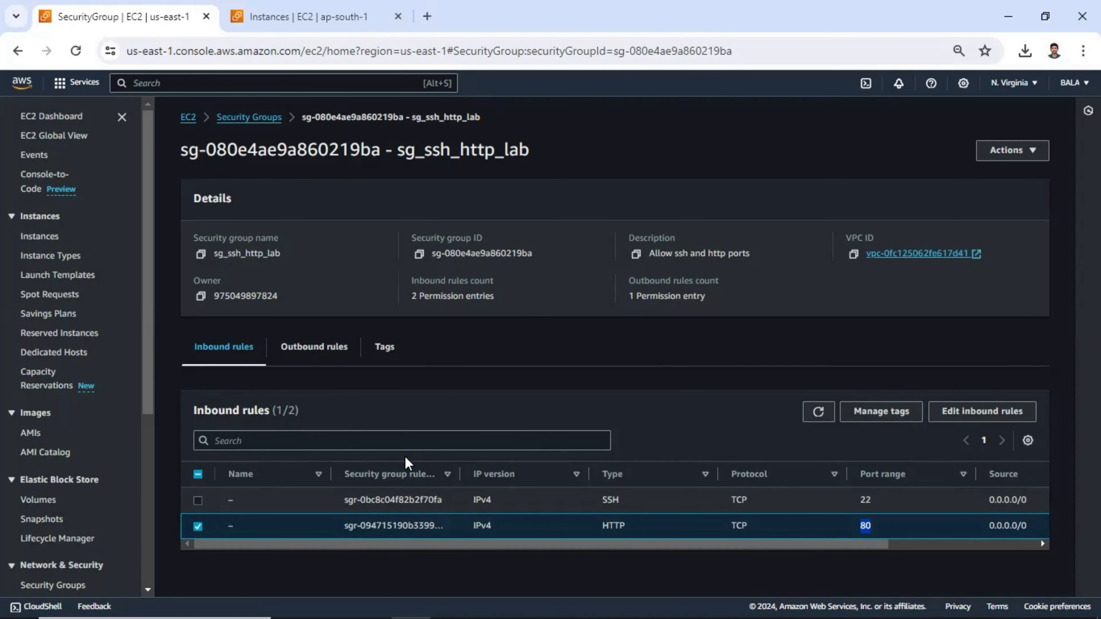
Step: Add an inbound rule of type RDP with source Anywhere-IPv4 to the sg_ssh_http_lab security group and save the rules
{"action": "left_click", "coordinate": [981, 412]}
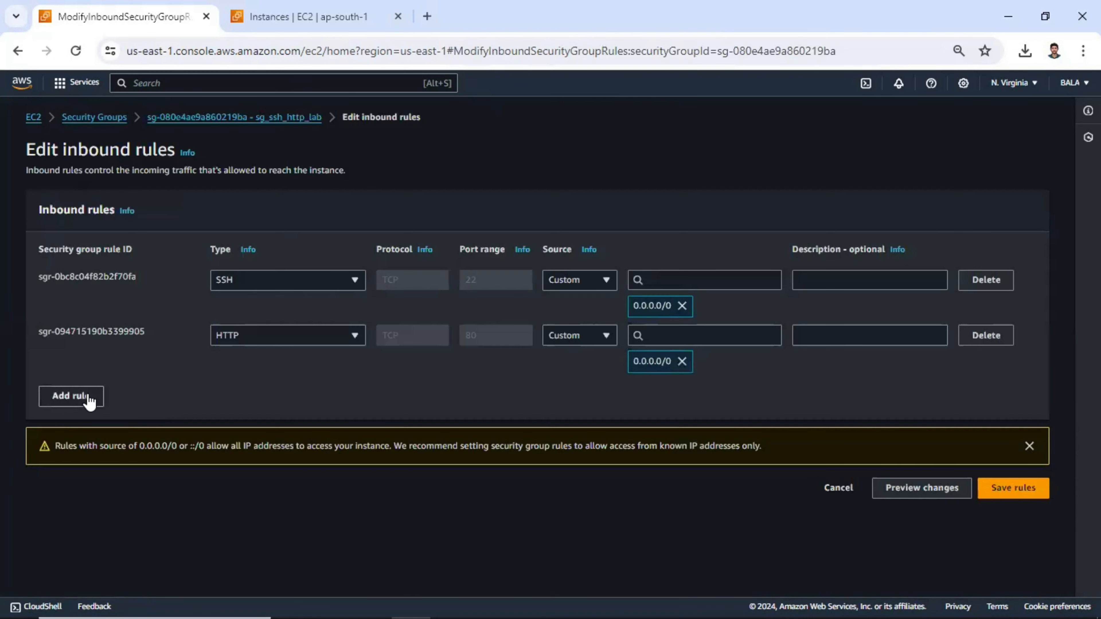
{"action": "left_click", "coordinate": [71, 396]}
{"action": "left_click", "coordinate": [274, 393]}
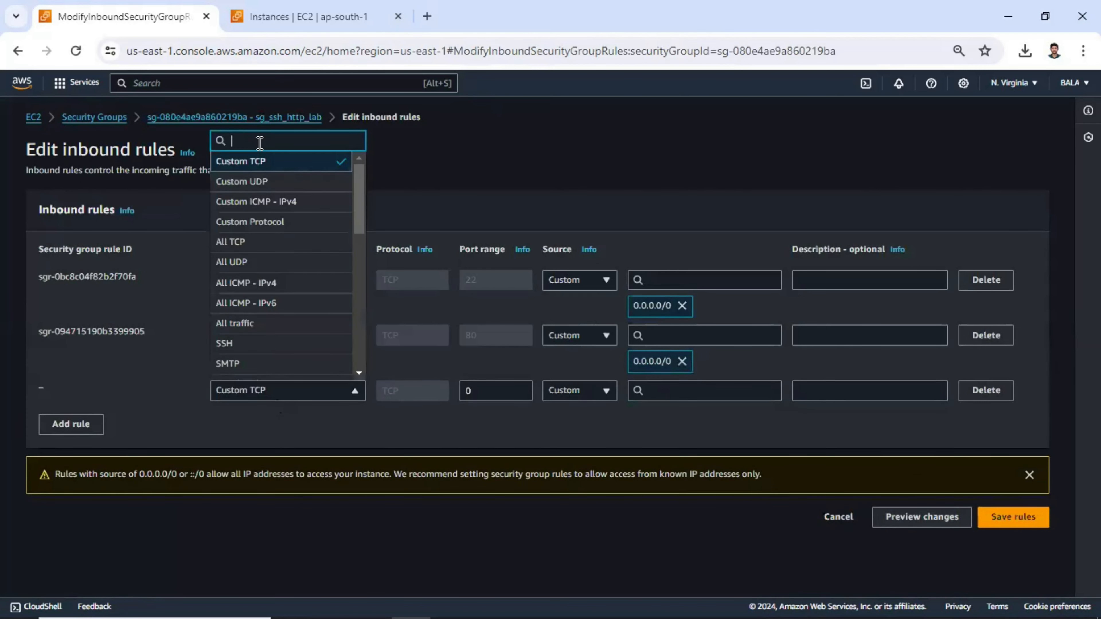
{"action": "type", "text": "rd"}
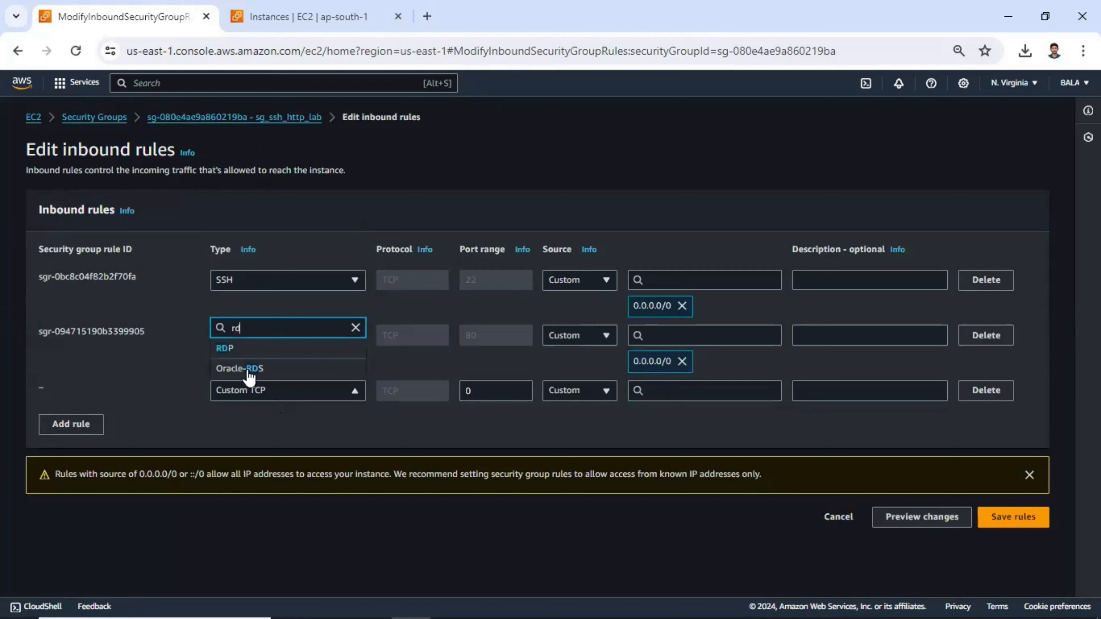
{"action": "left_click", "coordinate": [253, 350]}
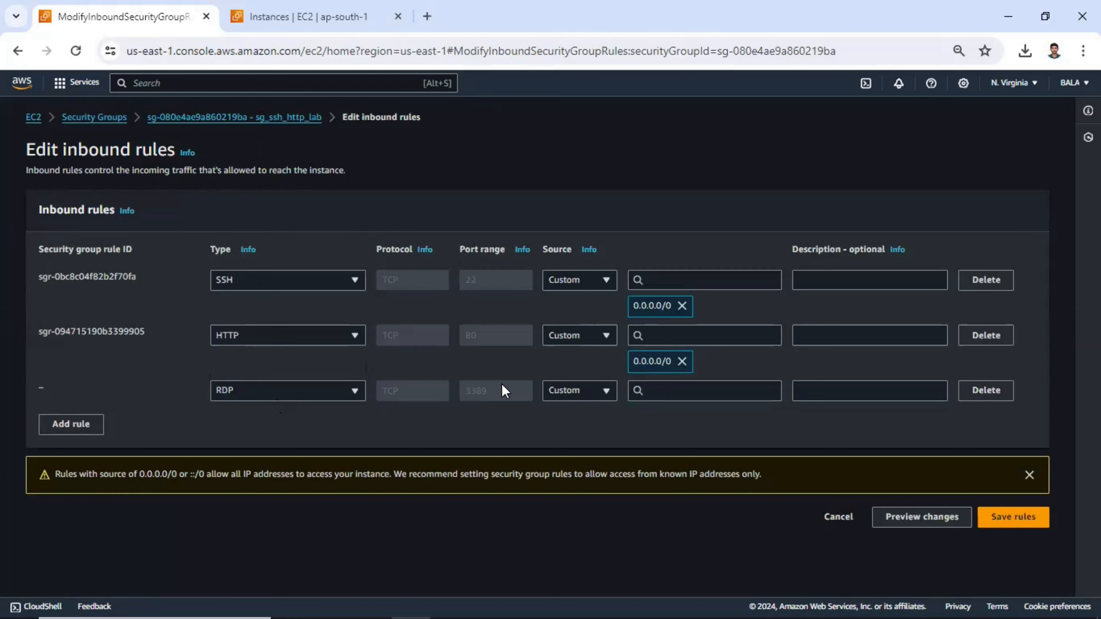
{"action": "left_click", "coordinate": [558, 394]}
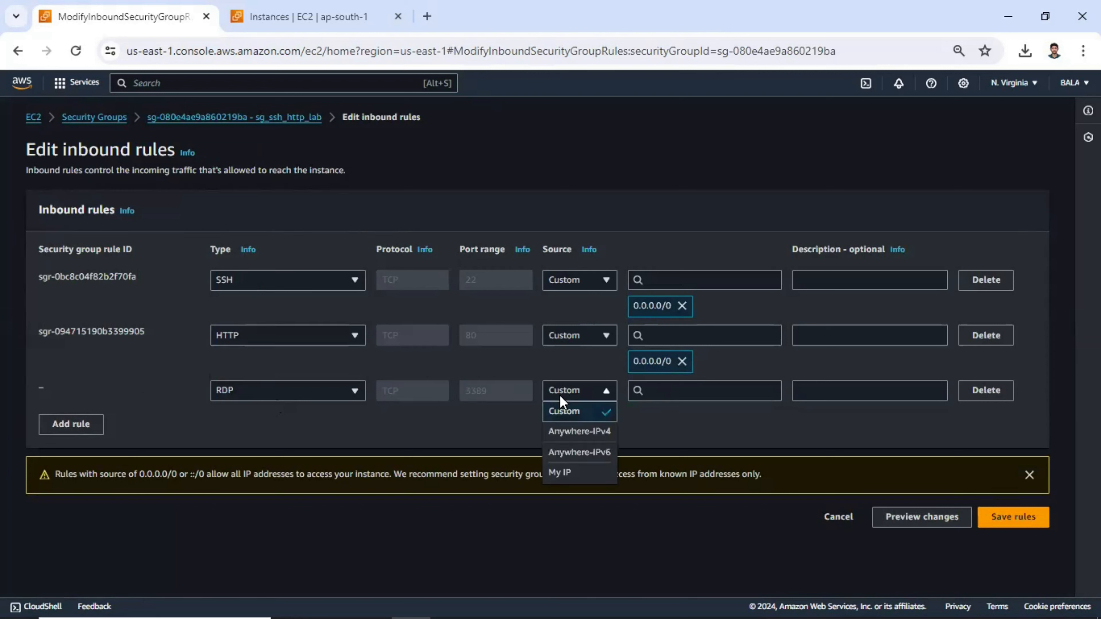
{"action": "left_click", "coordinate": [570, 433]}
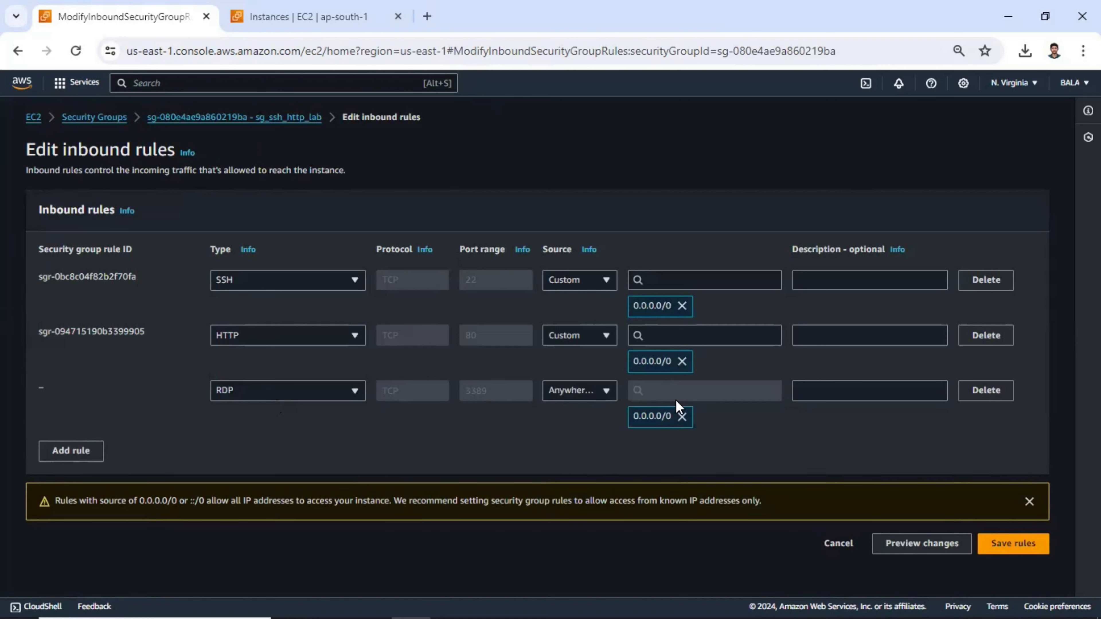
{"action": "left_click", "coordinate": [1018, 544]}
{"action": "left_click", "coordinate": [1013, 543]}
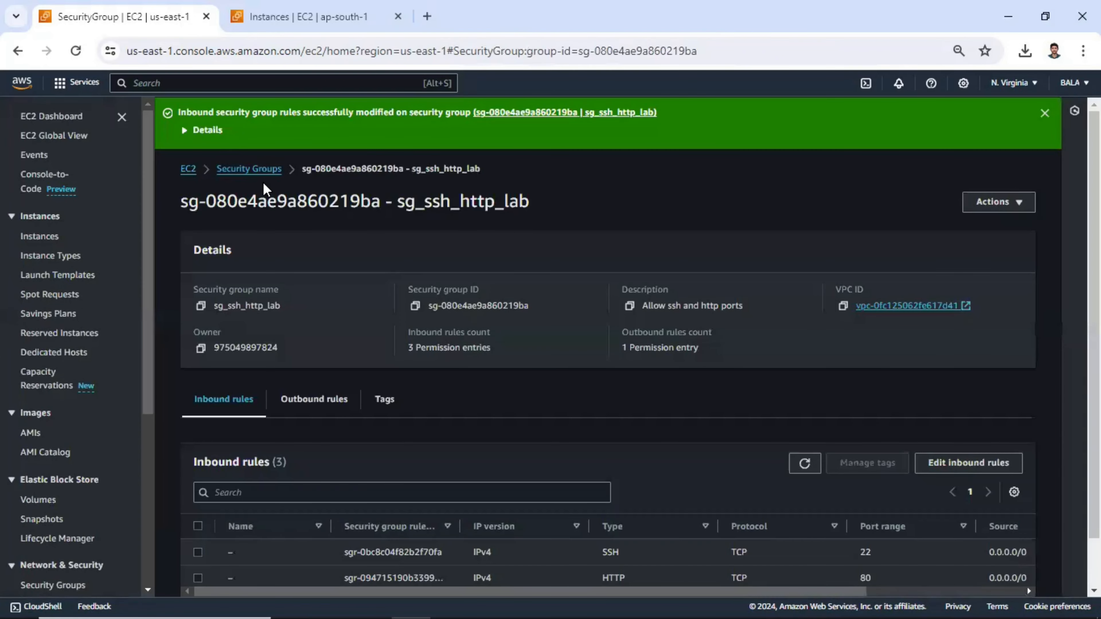
{"action": "scroll", "coordinate": [317, 279], "scroll_direction": "down", "scroll_amount": 2}
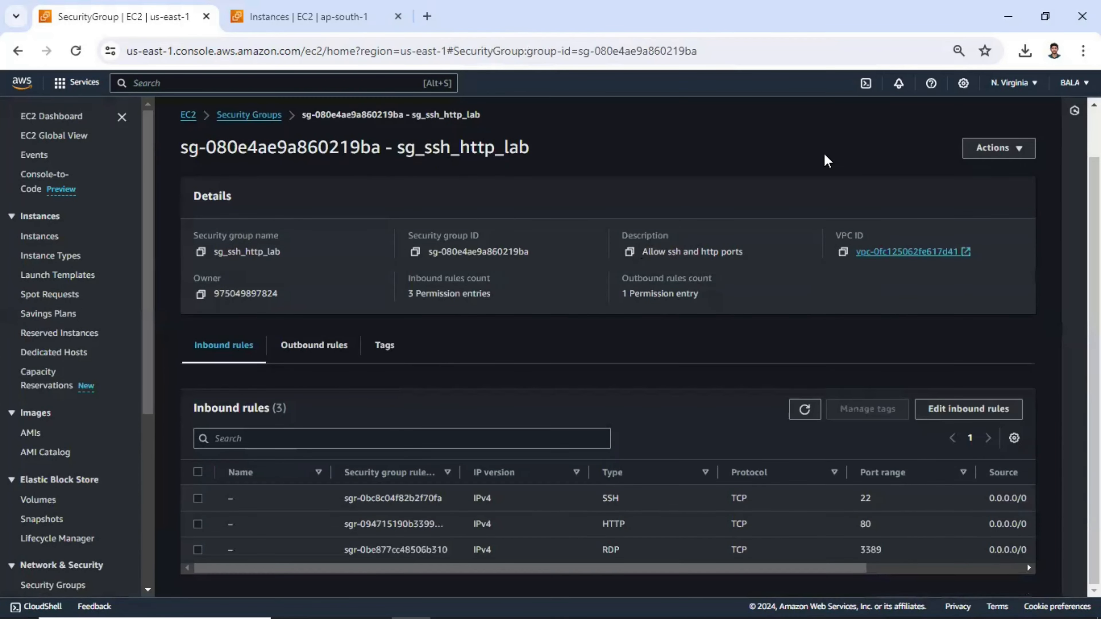
{"action": "scroll", "coordinate": [608, 347], "scroll_direction": "up", "scroll_amount": 2}
Step: Open the downloaded Windows (1).rdp file and connect despite the unknown publisher
{"action": "left_click", "coordinate": [1082, 51]}
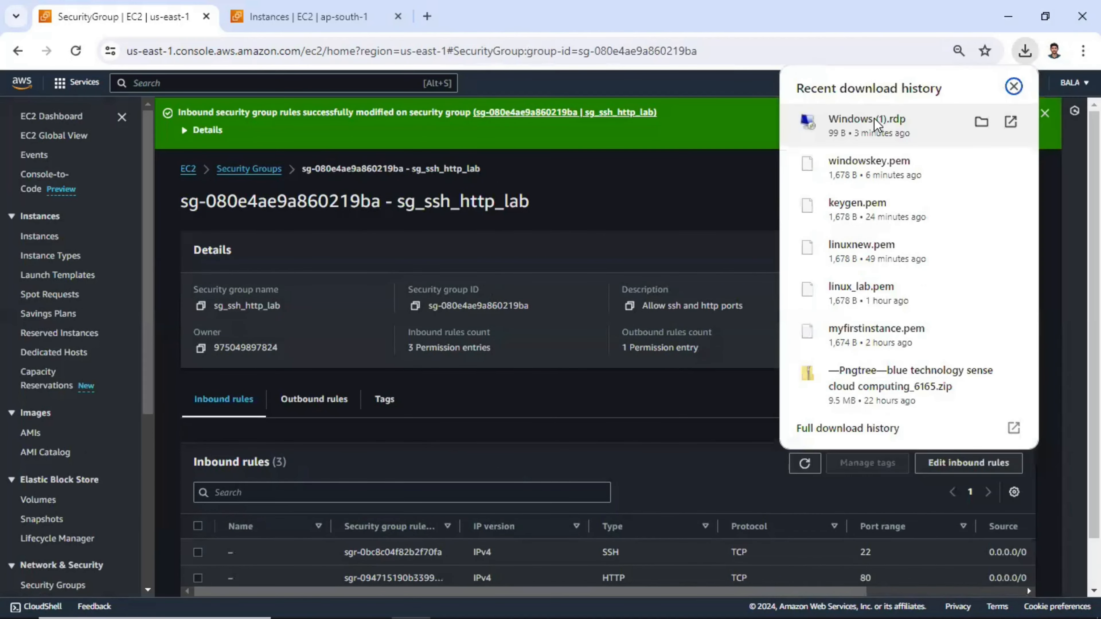
{"action": "left_click", "coordinate": [874, 125]}
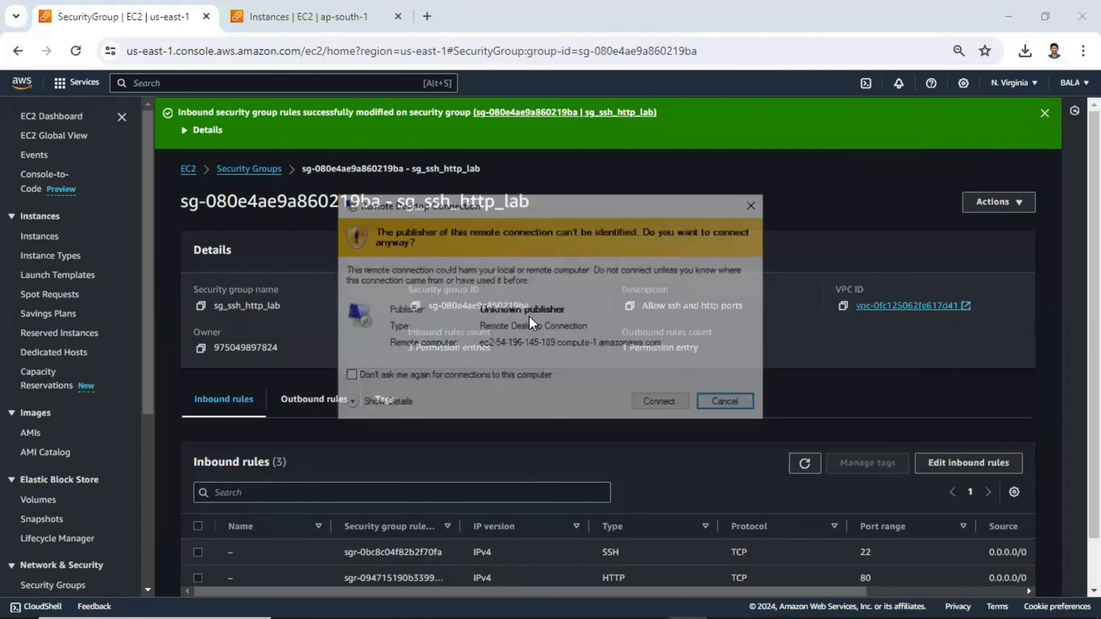
{"action": "left_click", "coordinate": [659, 406]}
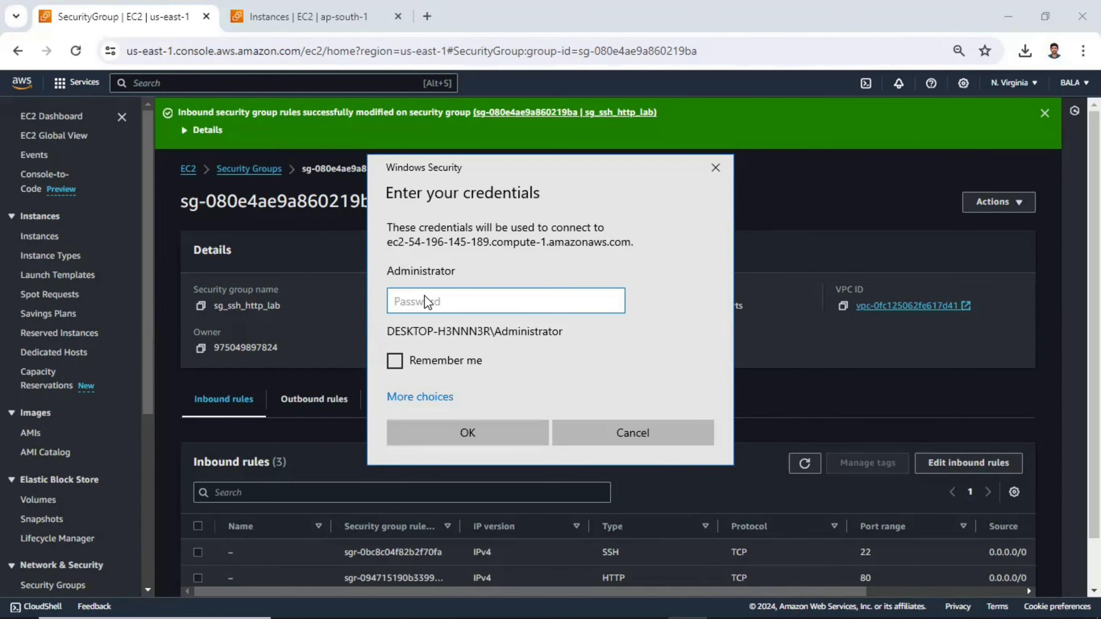
Step: Return to the instances list, select the Windows instance and open its RDP client connection options
{"action": "left_click", "coordinate": [45, 243]}
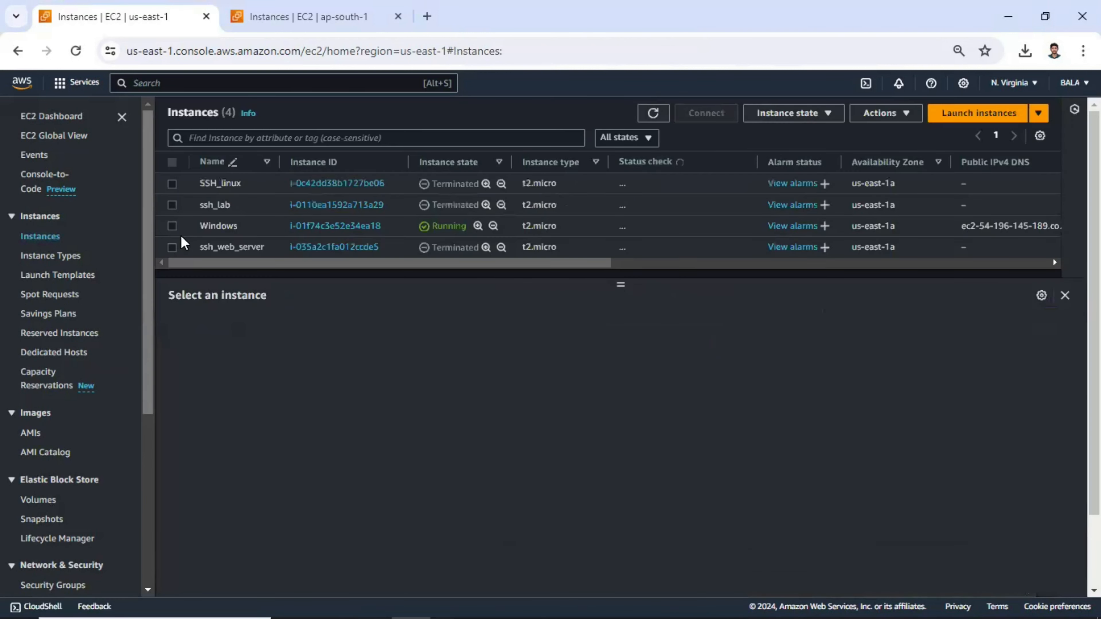
{"action": "left_click", "coordinate": [172, 226]}
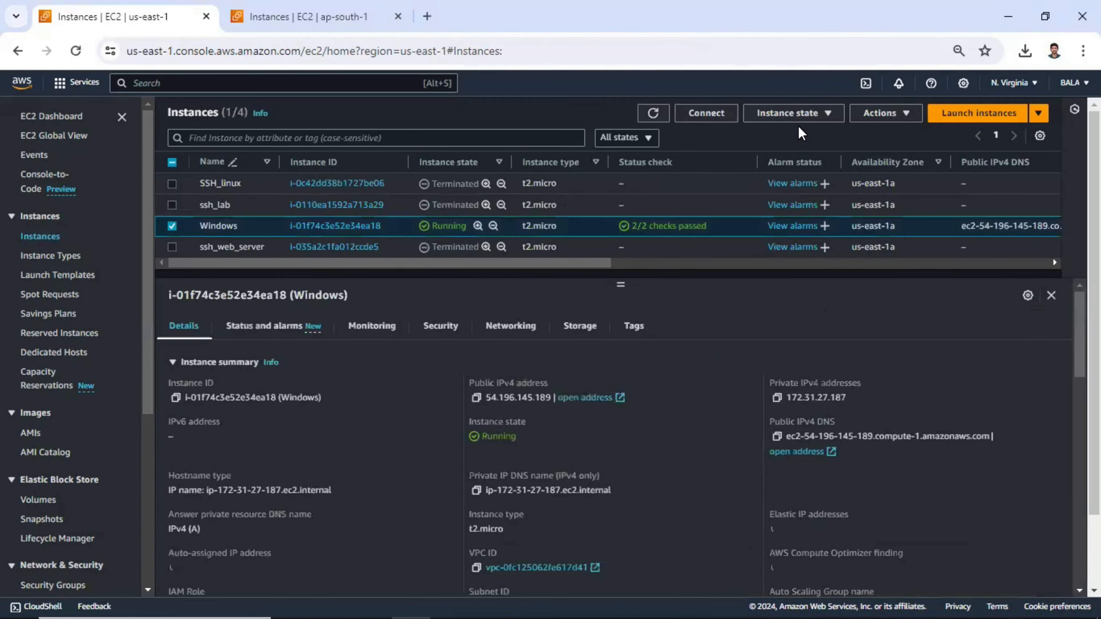
{"action": "left_click", "coordinate": [706, 113]}
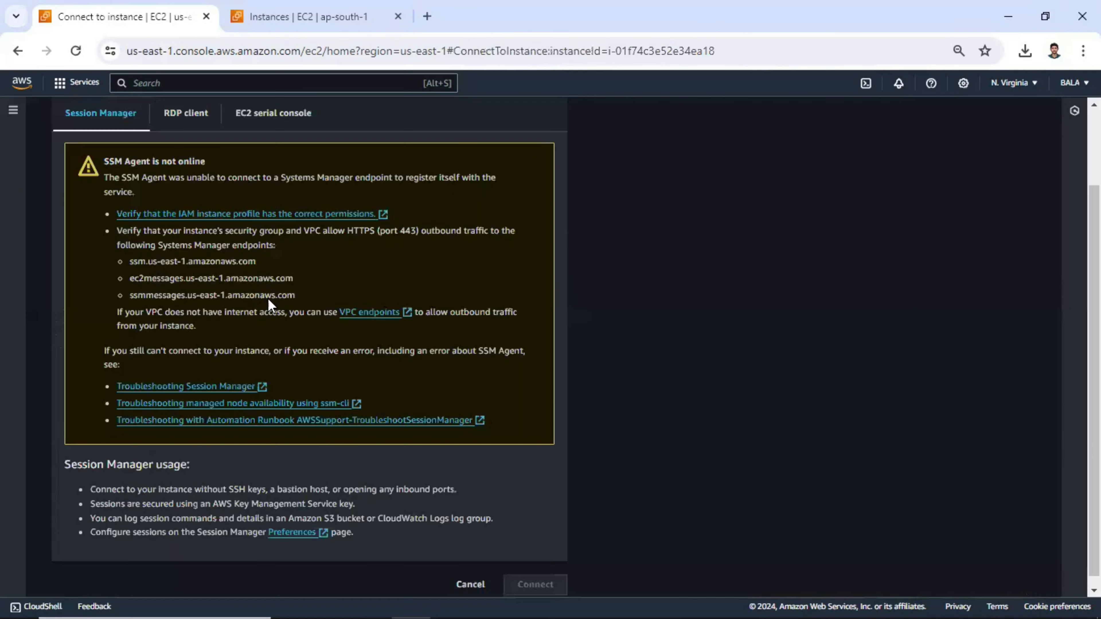
{"action": "left_click", "coordinate": [185, 208]}
{"action": "scroll", "coordinate": [160, 435], "scroll_direction": "down", "scroll_amount": 3}
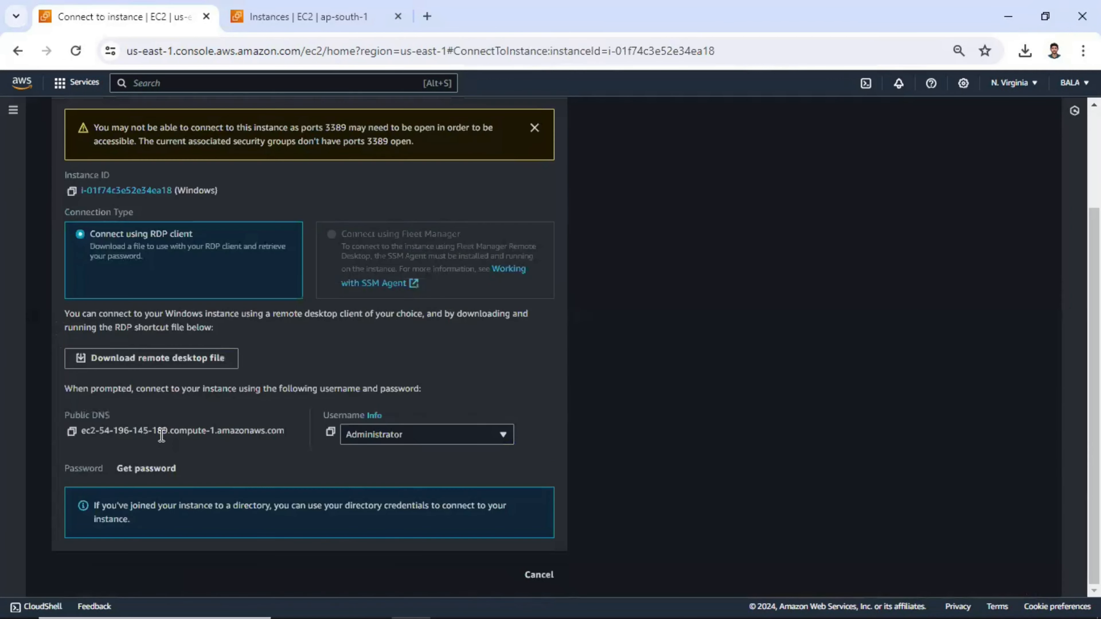
Step: Request the Windows password, upload windowskey.pem as the private key file and decrypt the password
{"action": "left_click", "coordinate": [131, 467]}
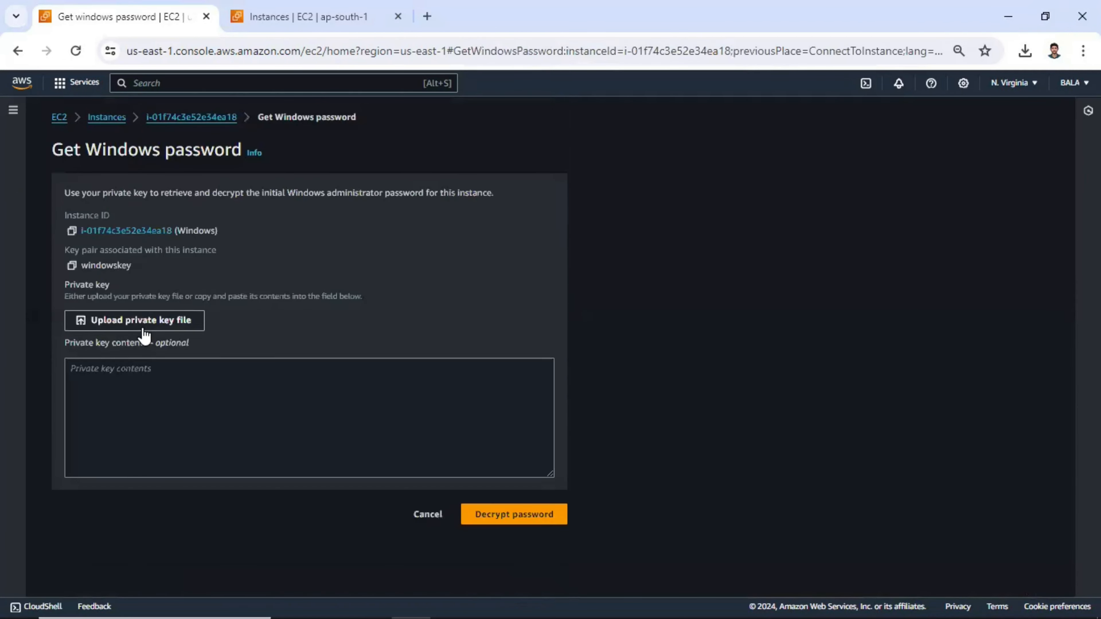
{"action": "left_click", "coordinate": [173, 320]}
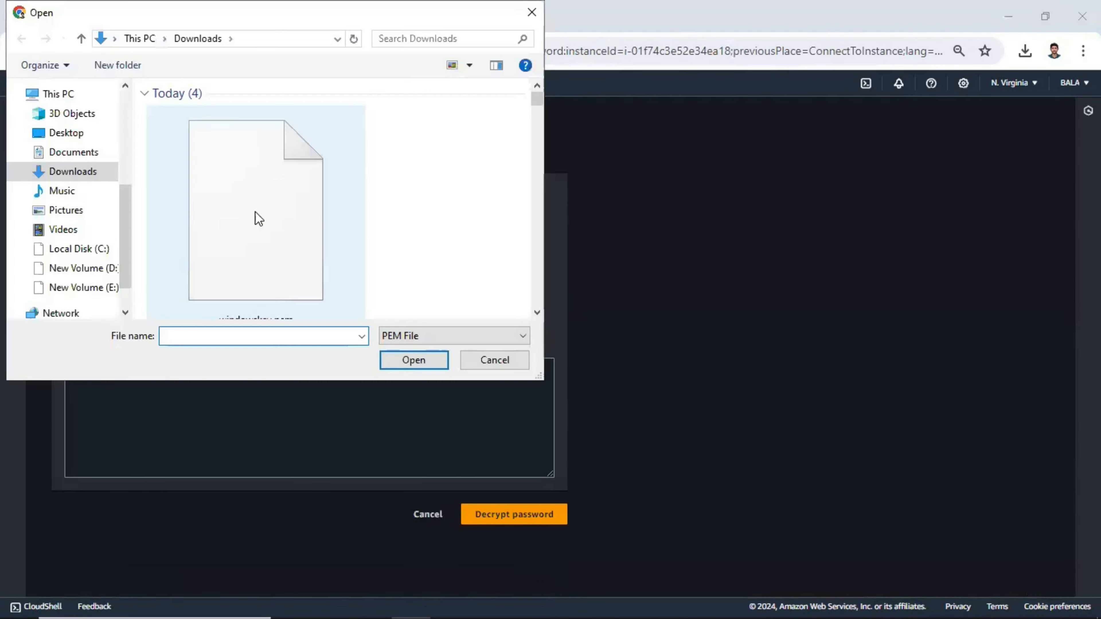
{"action": "double_click", "coordinate": [253, 217]}
{"action": "left_click", "coordinate": [489, 547]}
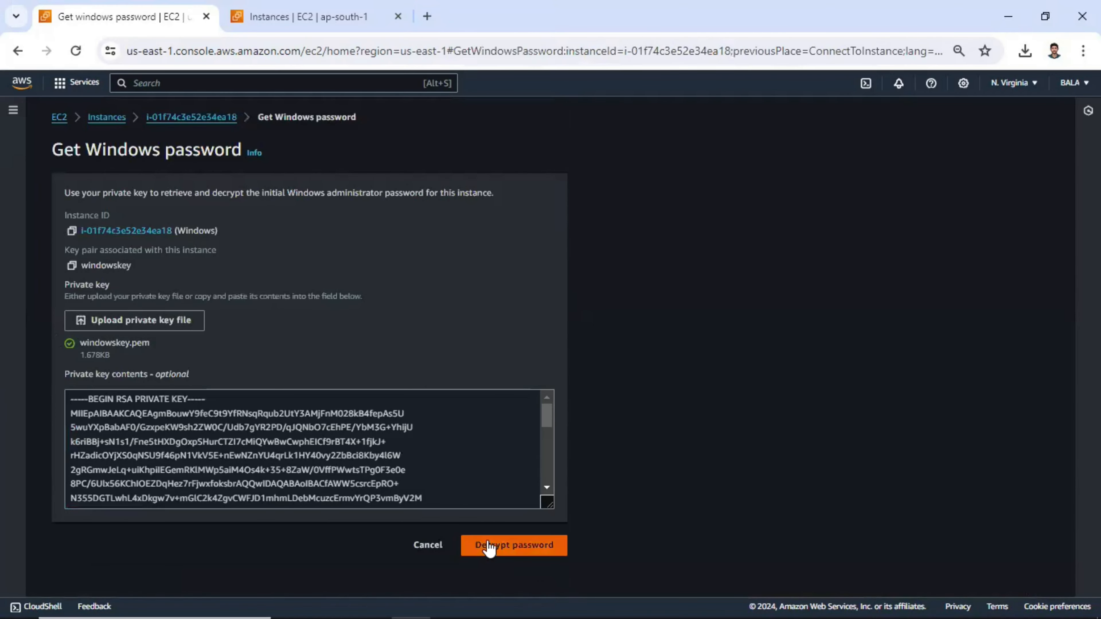
Step: Copy the decrypted password, paste the Administrator password into the Remote Desktop credentials and connect despite the certificate errors
{"action": "left_click", "coordinate": [73, 472]}
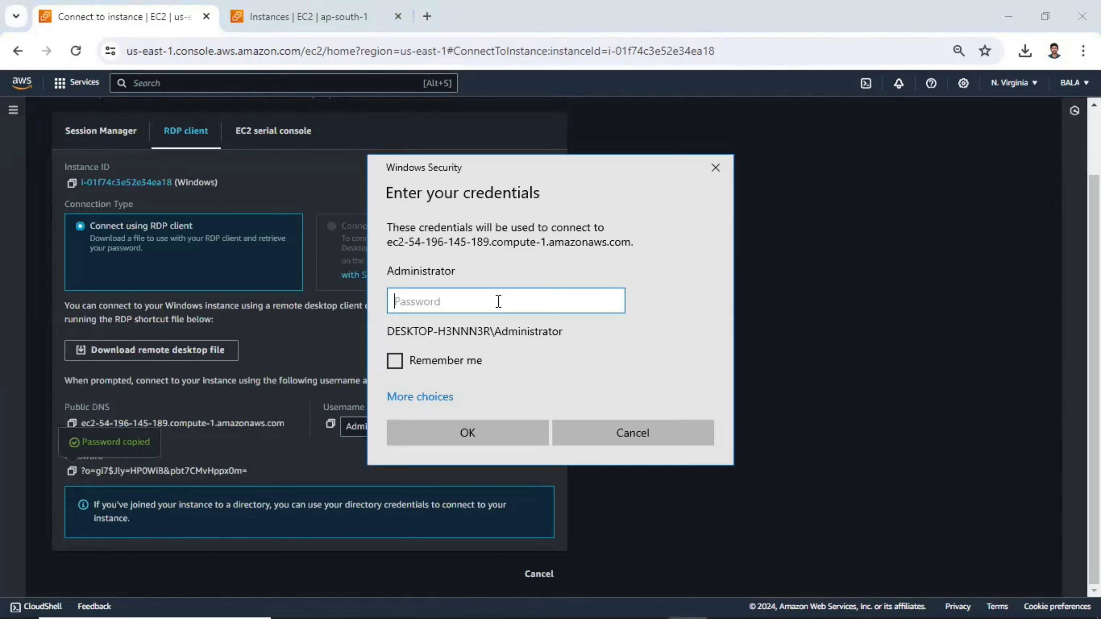
{"action": "right_click", "coordinate": [484, 300]}
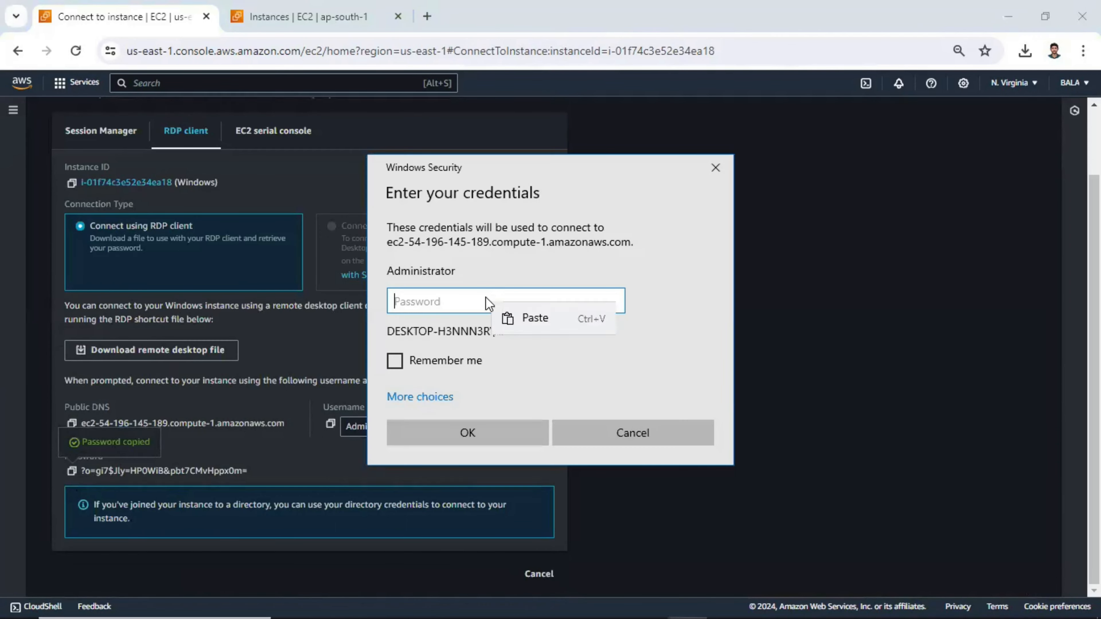
{"action": "left_click", "coordinate": [525, 317]}
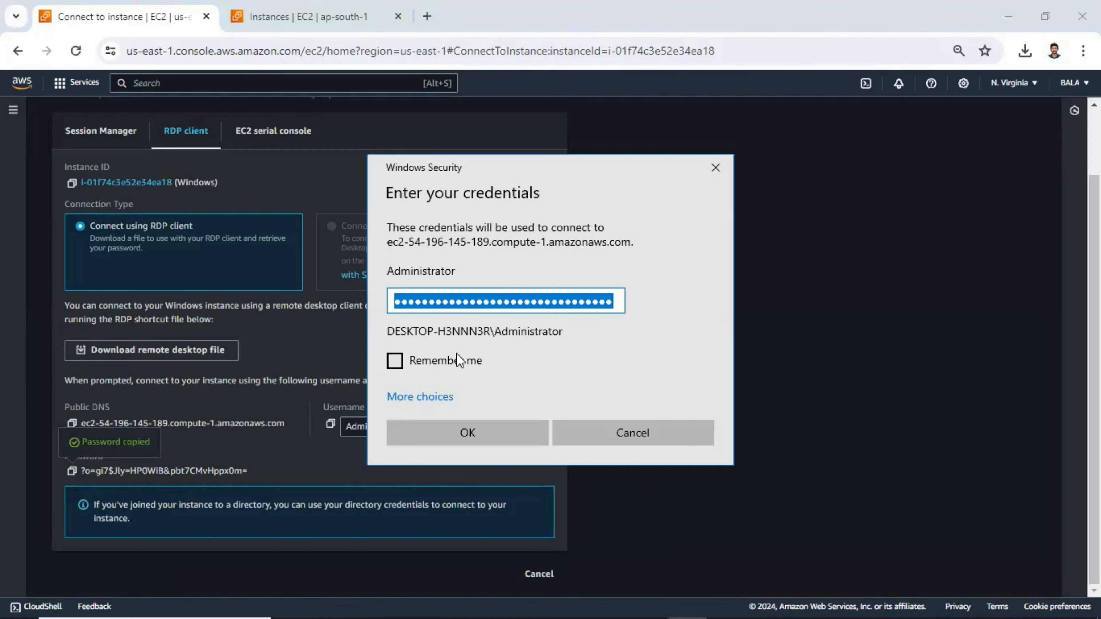
{"action": "left_click", "coordinate": [511, 441]}
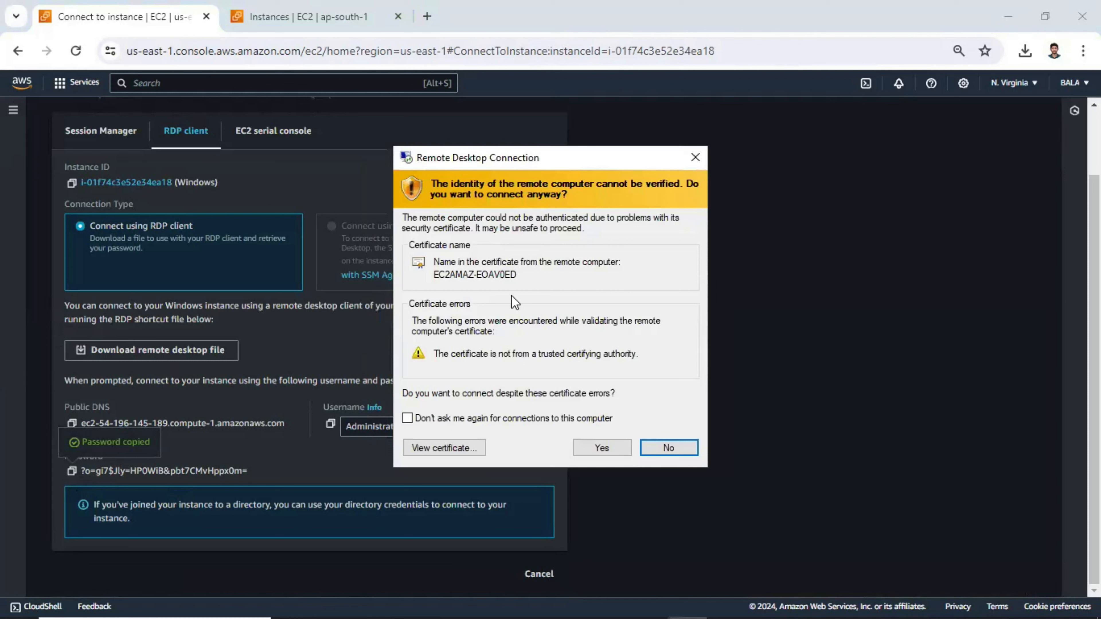
{"action": "left_click", "coordinate": [601, 447]}
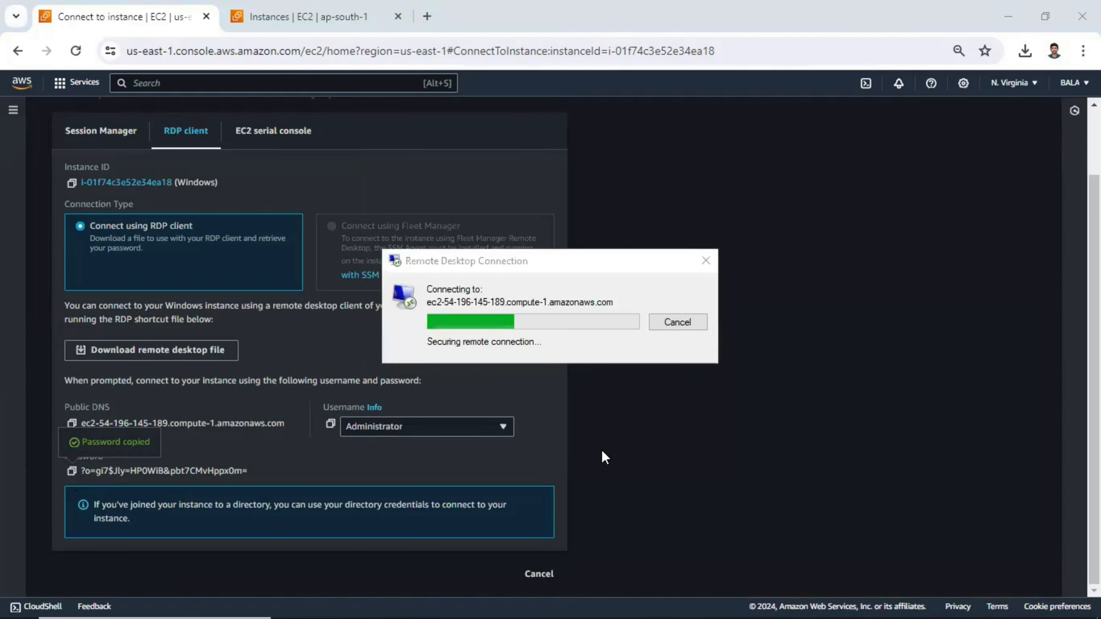